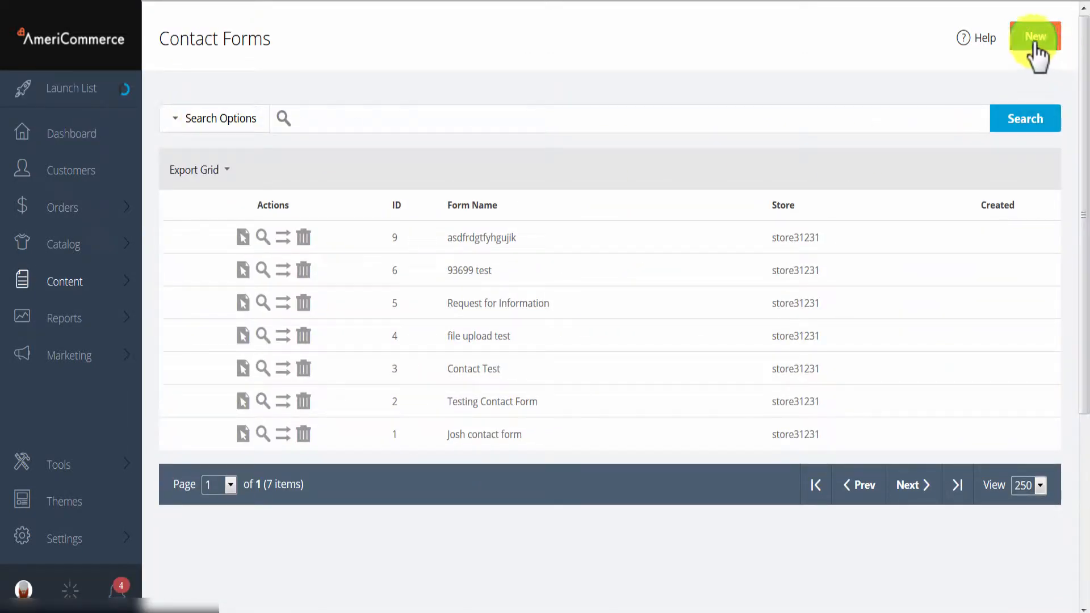
- Create a new contact form named "Video Contact Form" and assign it to all stores
click(1034, 40)
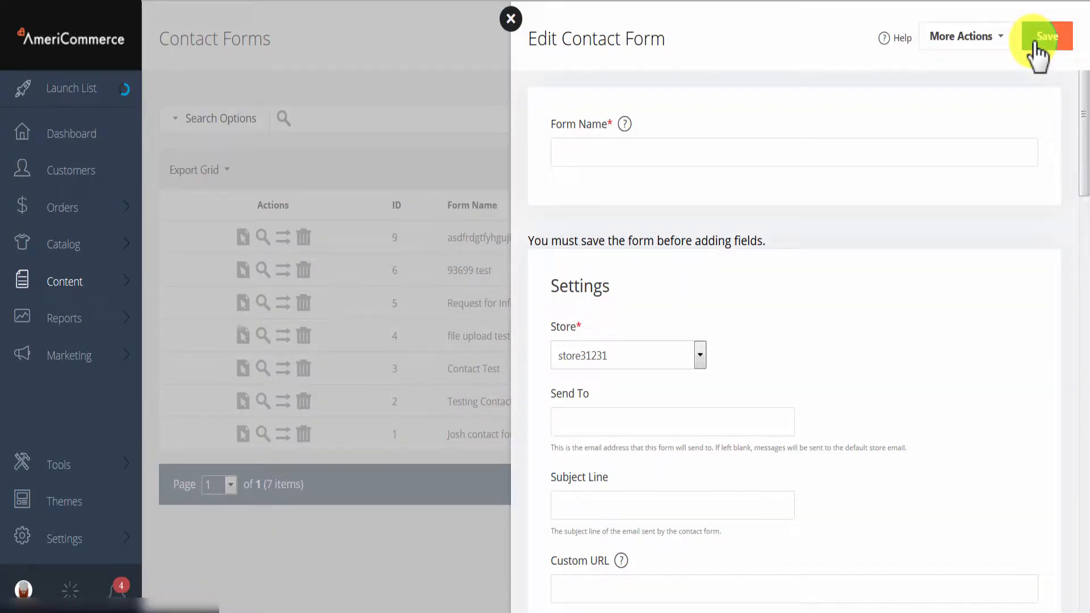
click(601, 146)
text(v)
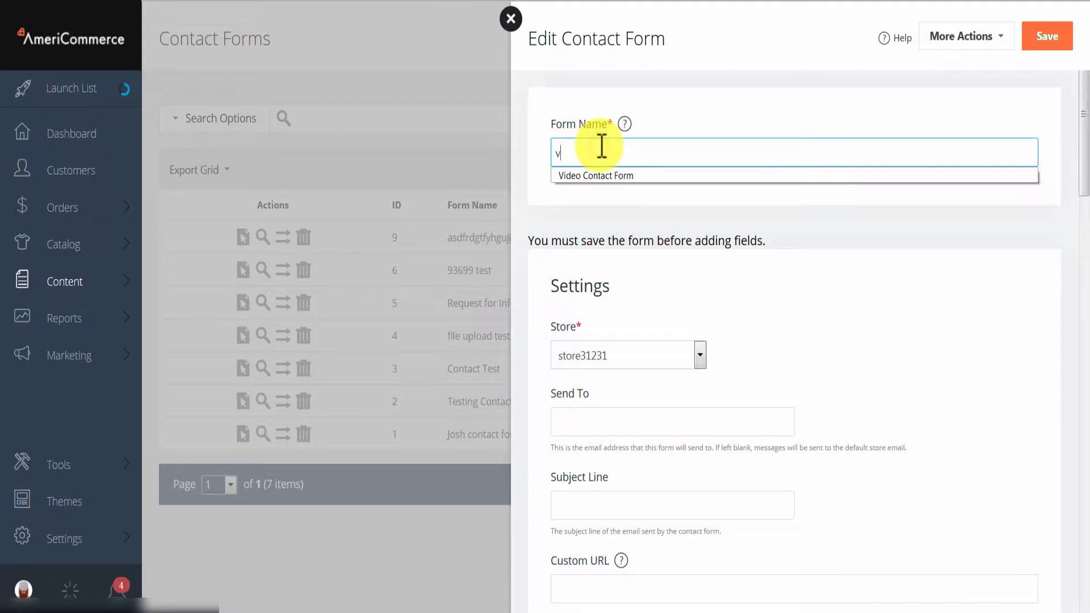
click(611, 177)
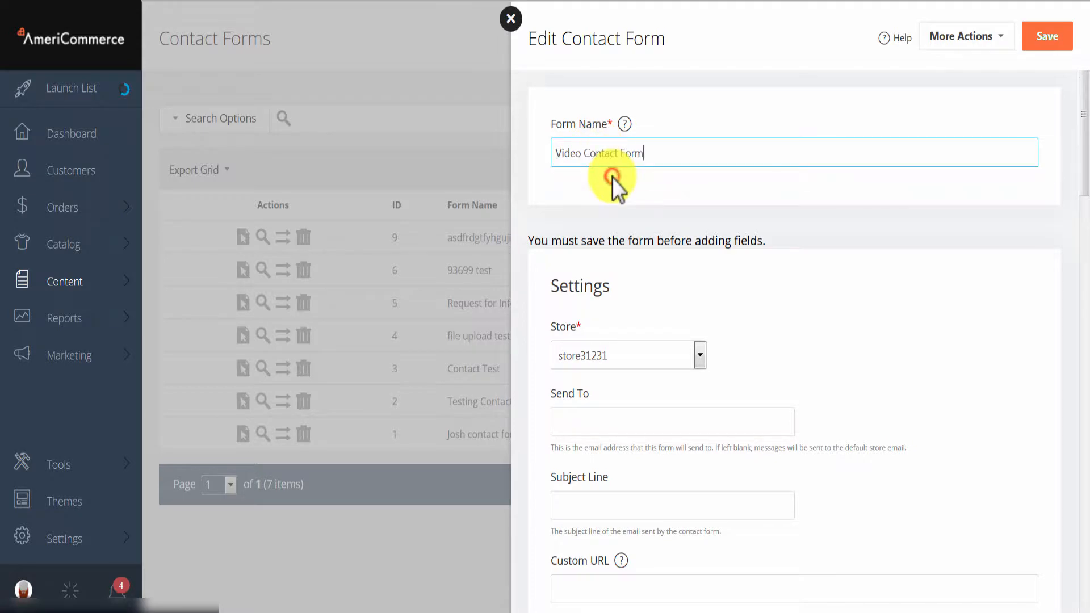
click(647, 360)
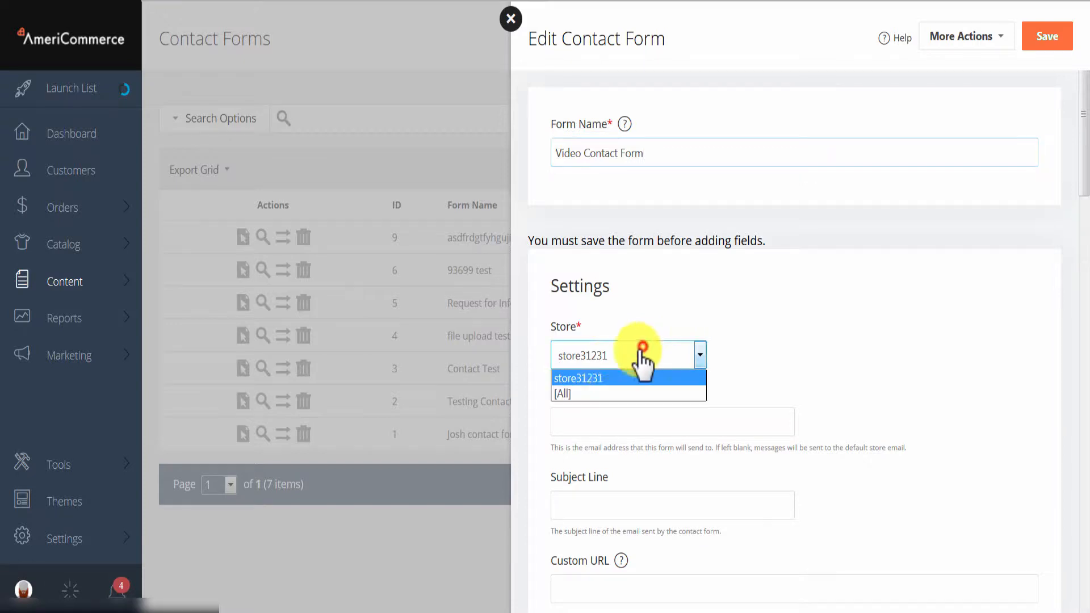
click(595, 395)
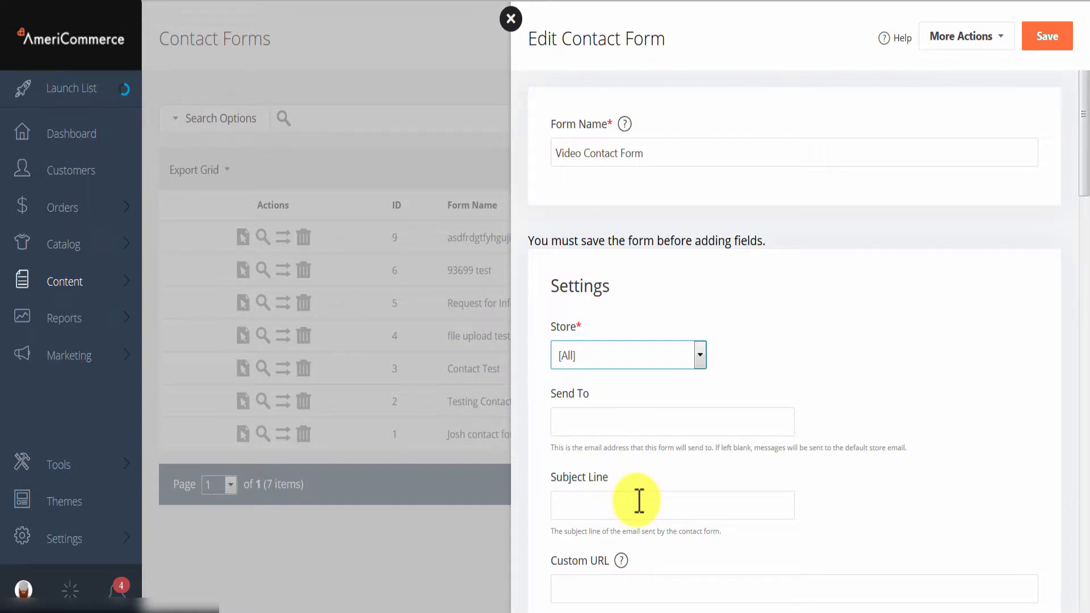
- Set the form's custom URL to /zxcvzxcvzxcv.aspx
scroll(639, 500, down, 2)
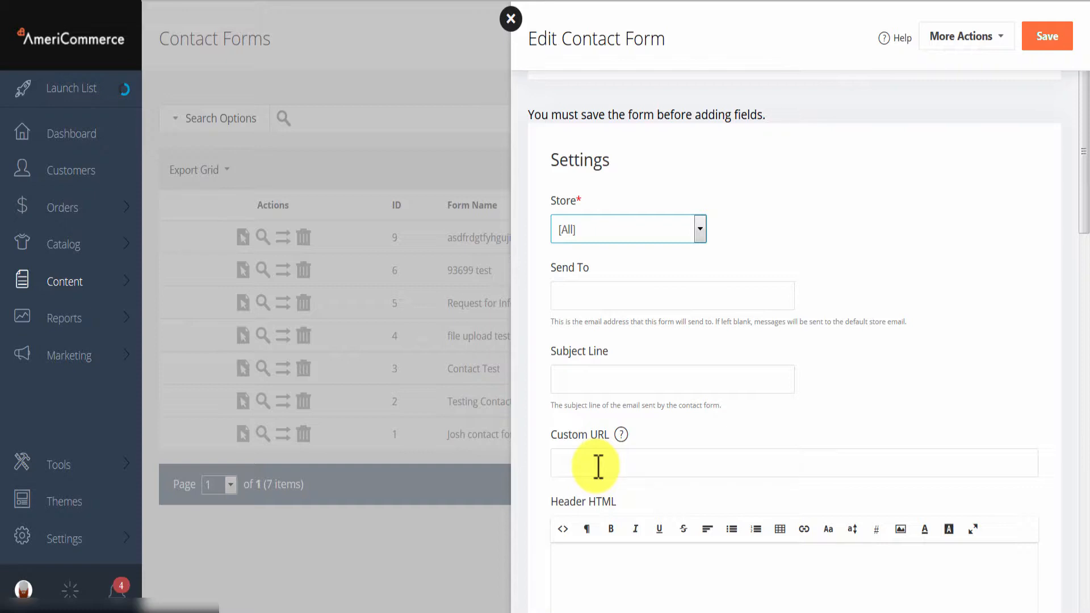
click(597, 466)
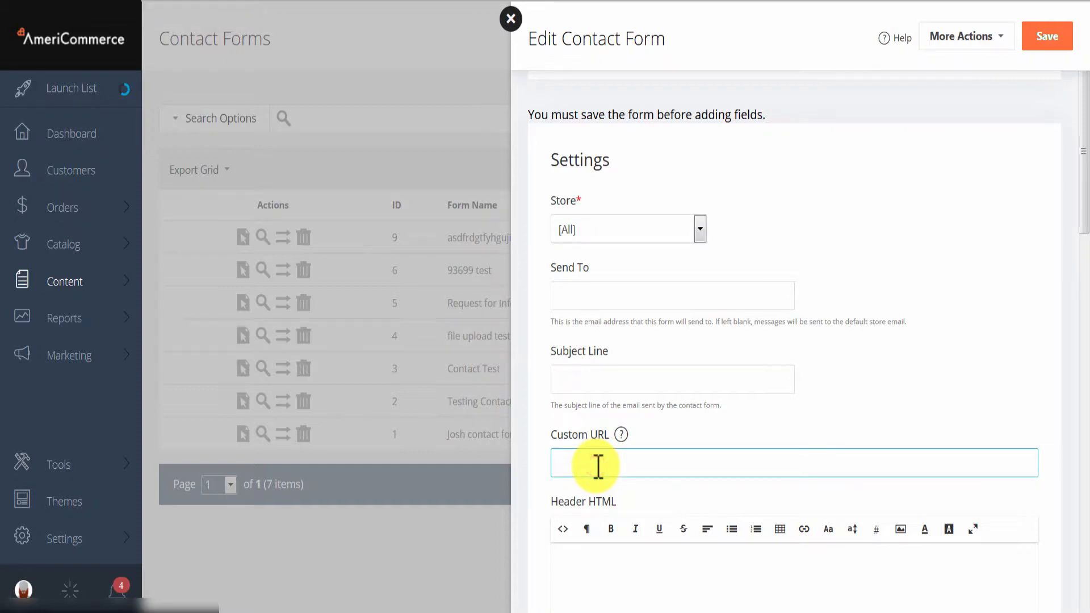
text(/zxcvzxcvzxcv.aspx)
- Enable the form's confirmation email with the Reward Points Earned template and save the form
scroll(597, 464, down, 5)
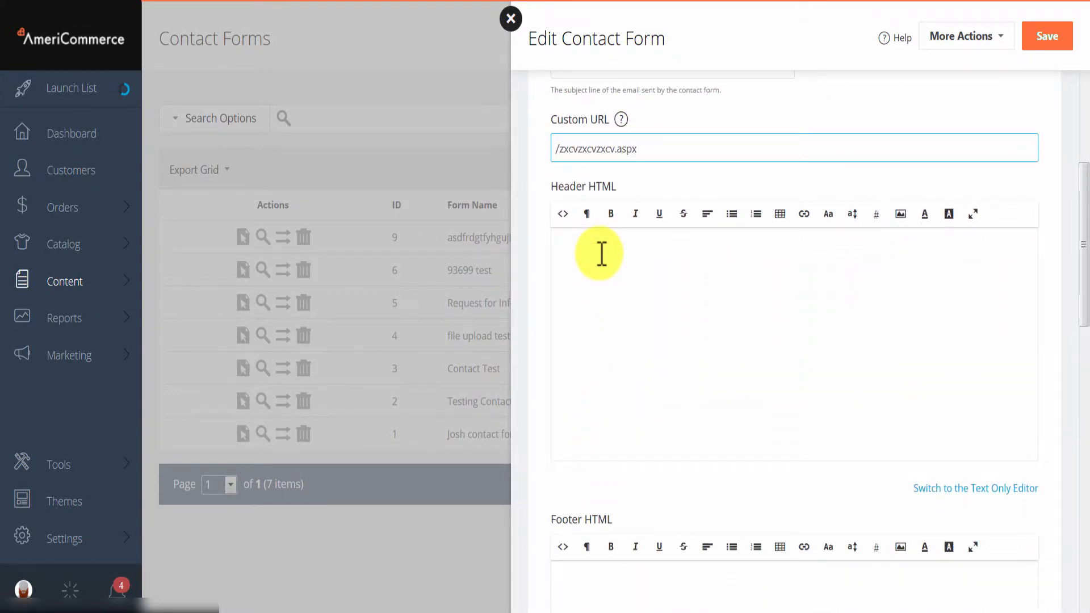
scroll(599, 253, down, 9)
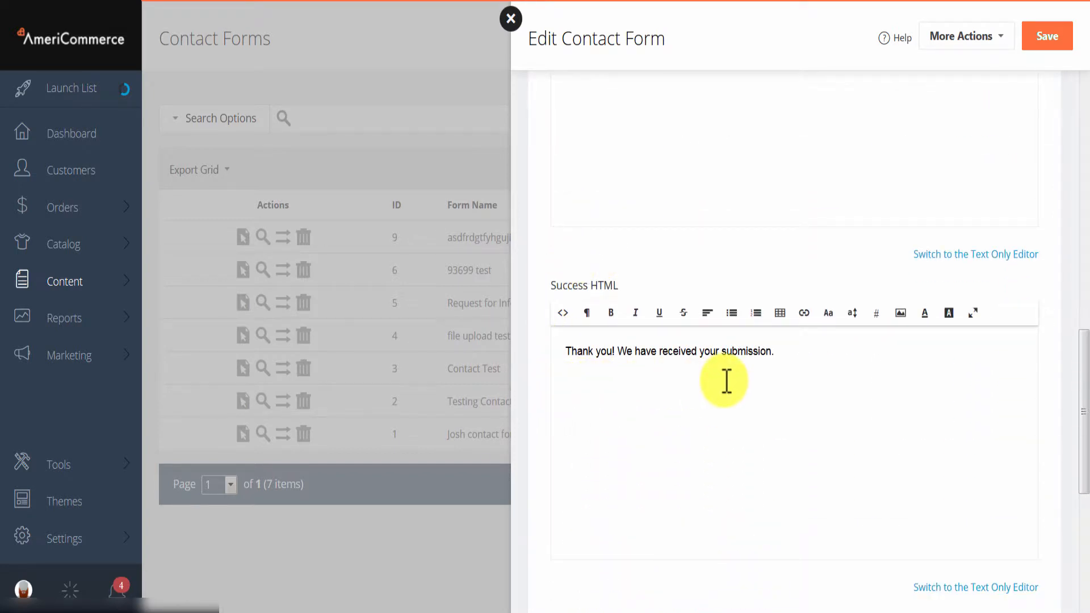
scroll(725, 382, down, 7)
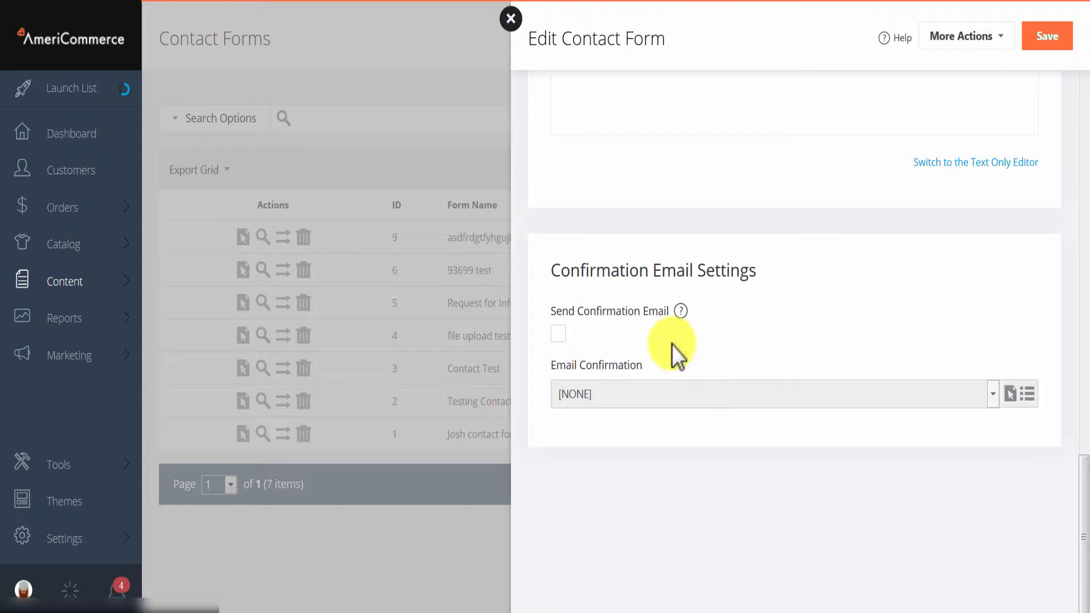
click(557, 332)
click(603, 406)
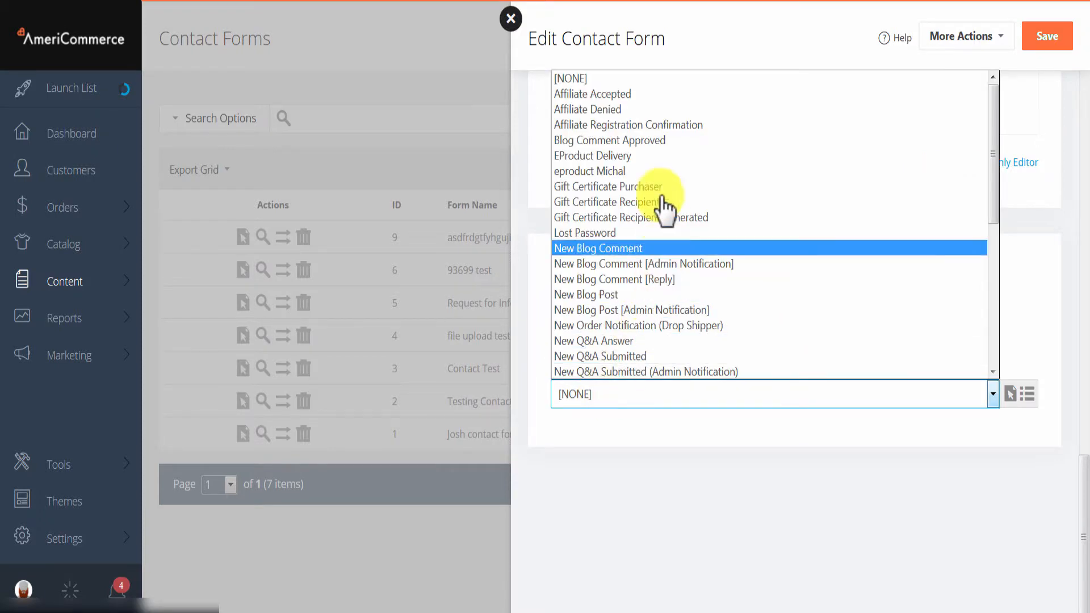
scroll(664, 210, down, 6)
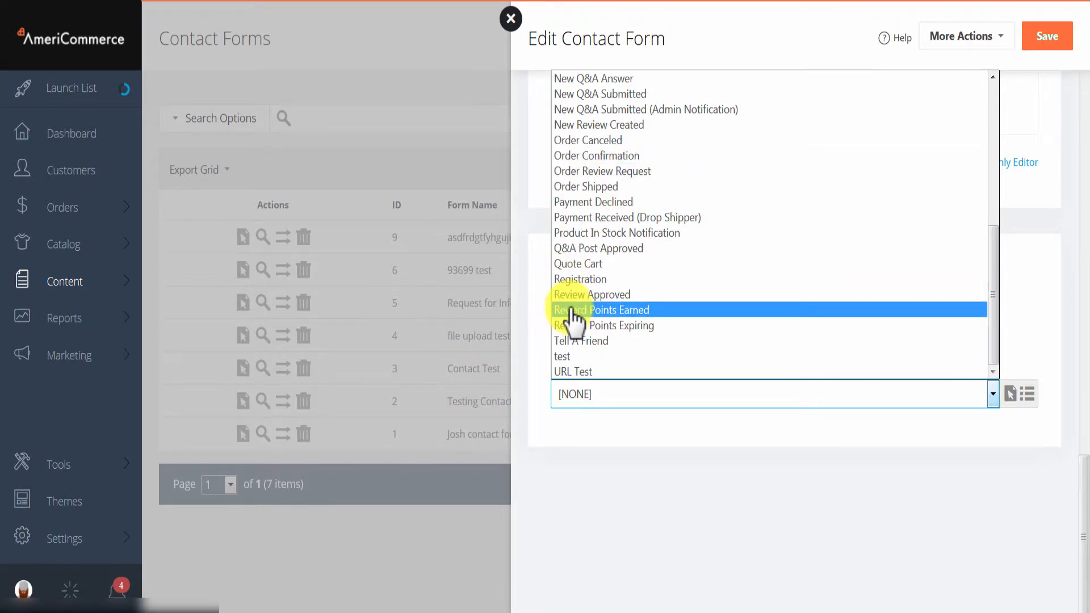
click(572, 311)
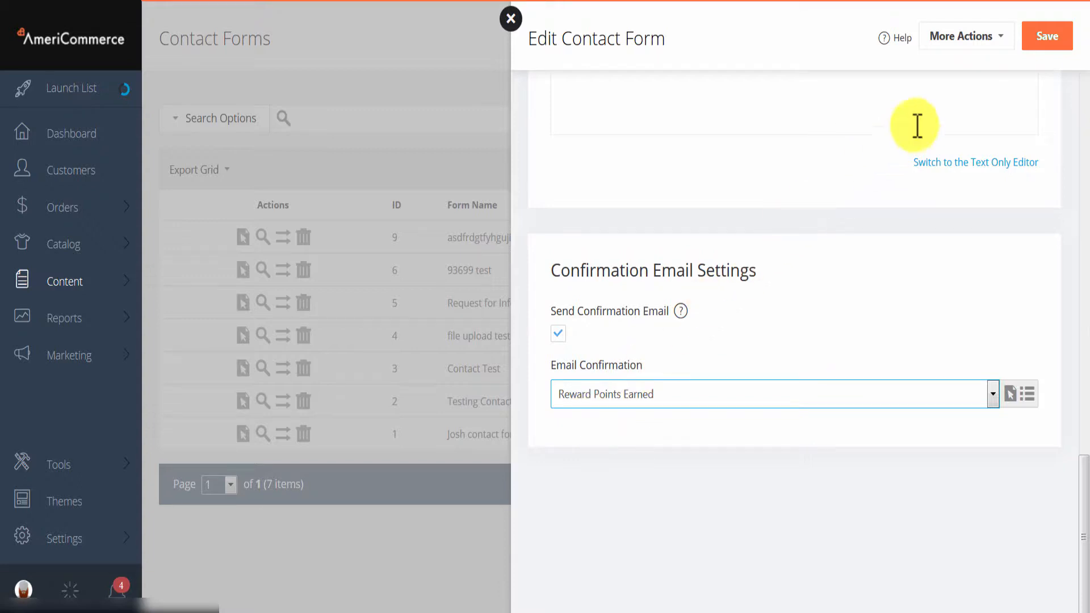
click(1042, 45)
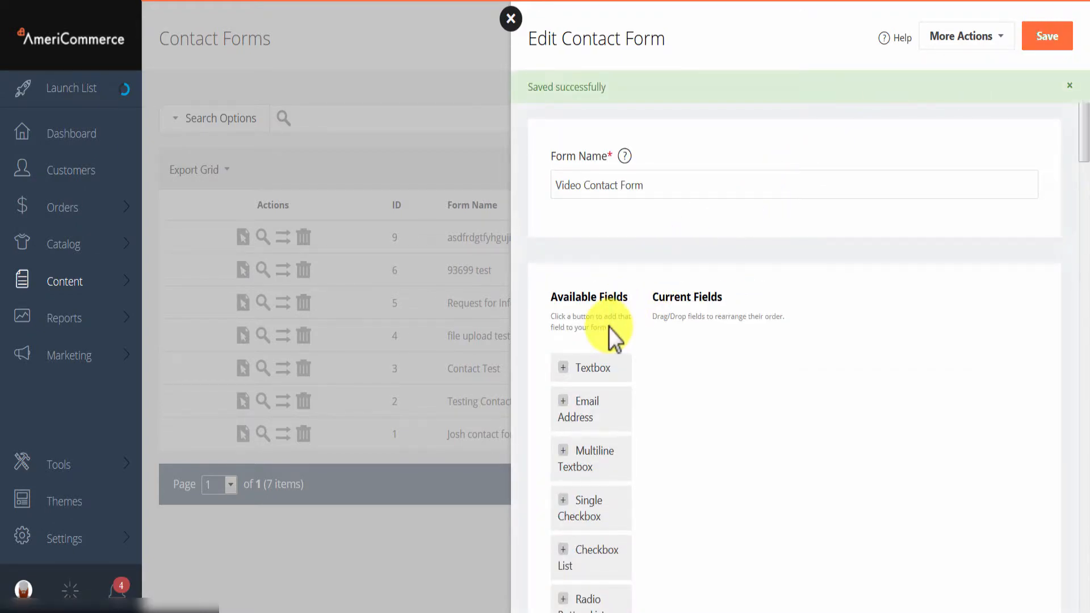
- Add an Email Address field to the form and try to label it "Enter email here:"
click(565, 404)
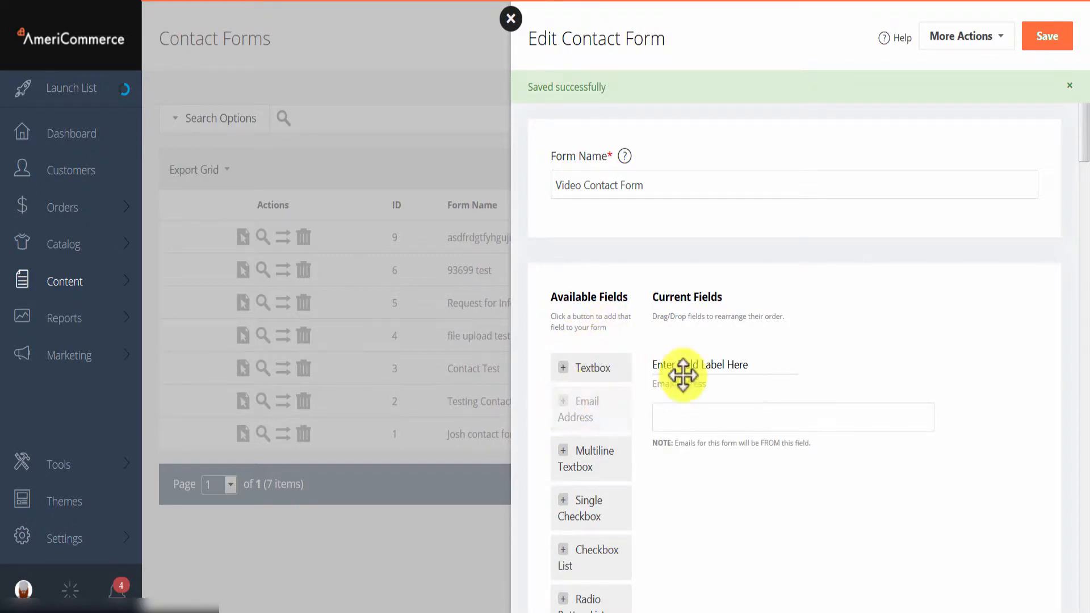
drag(764, 365, 662, 365)
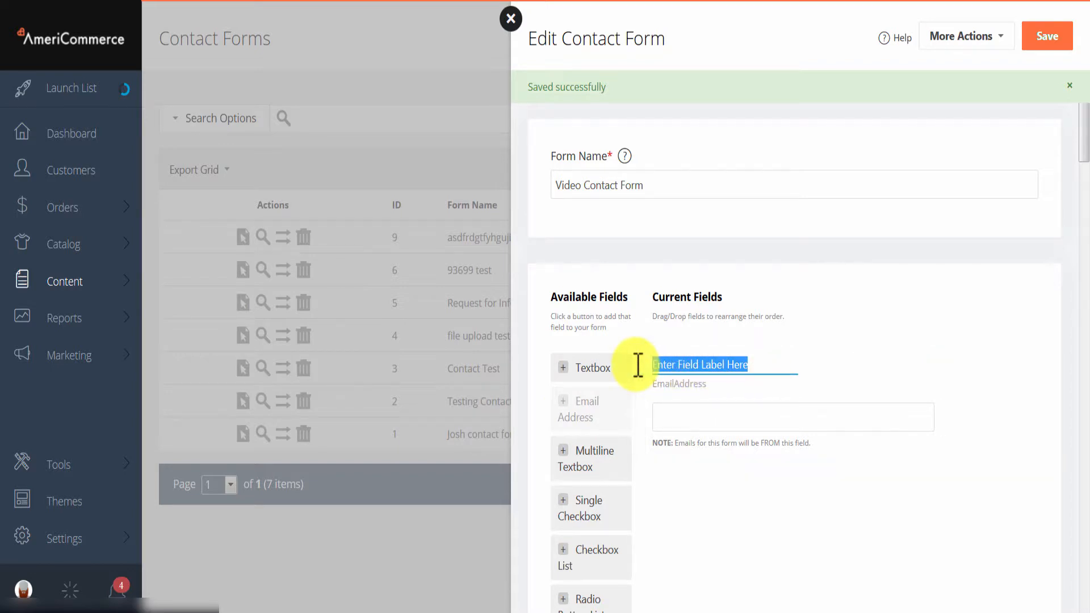
text(Enter e)
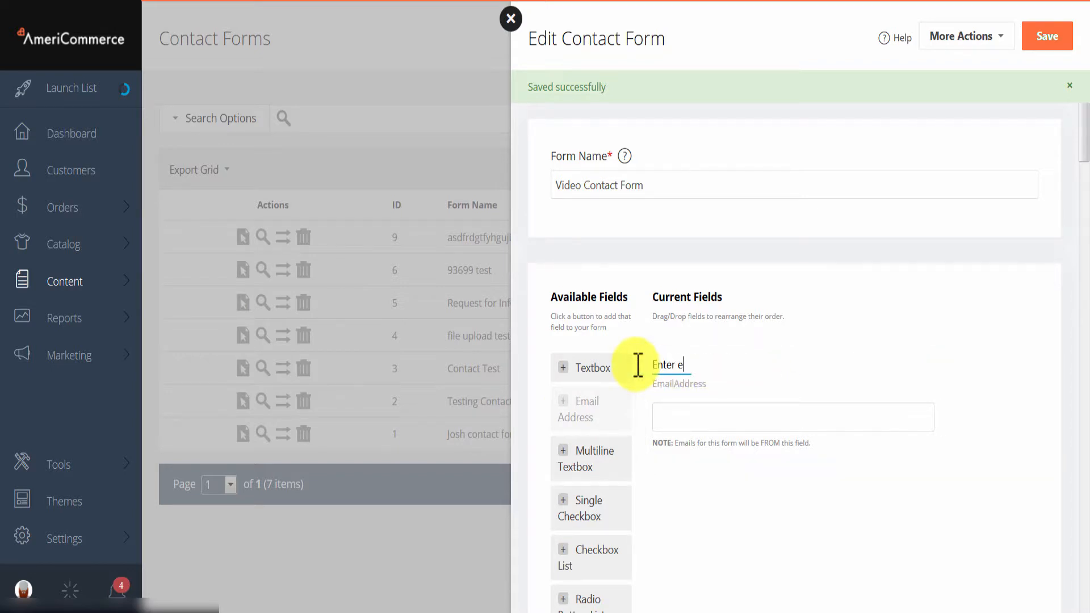
text(mail here:)
- Add a Textbox field labelled "Enter details here" above the email address field and save the form
click(561, 369)
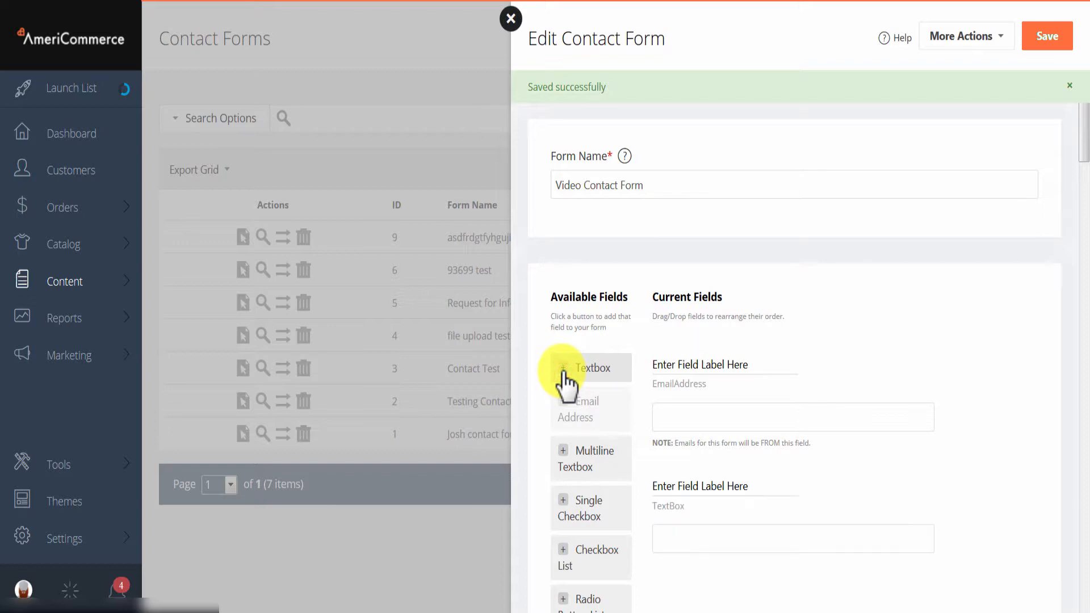
drag(760, 489, 652, 480)
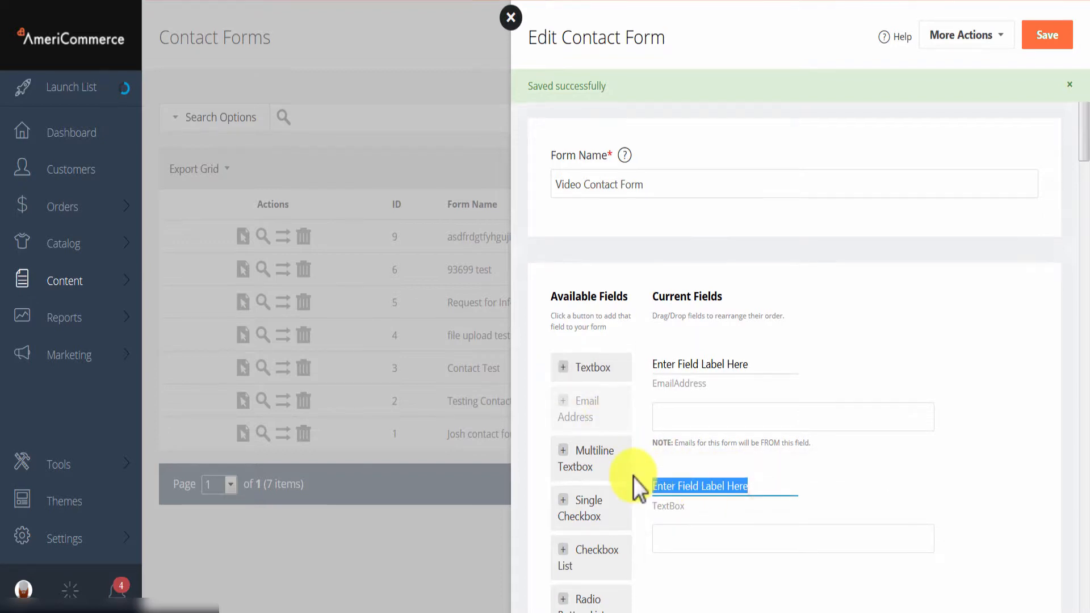
text(Enter detai)
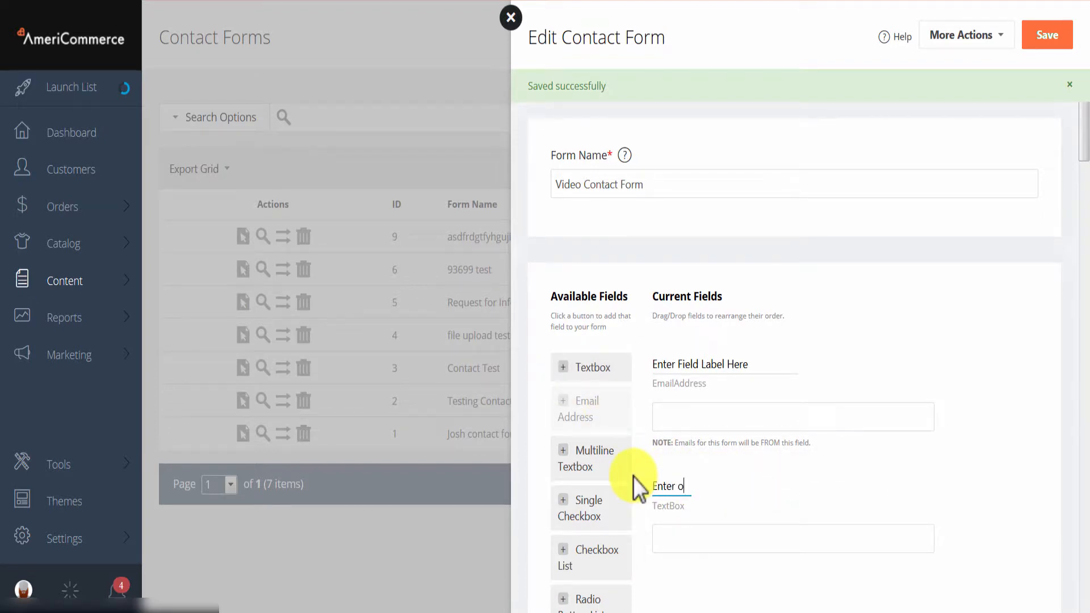
text(ls here)
click(701, 581)
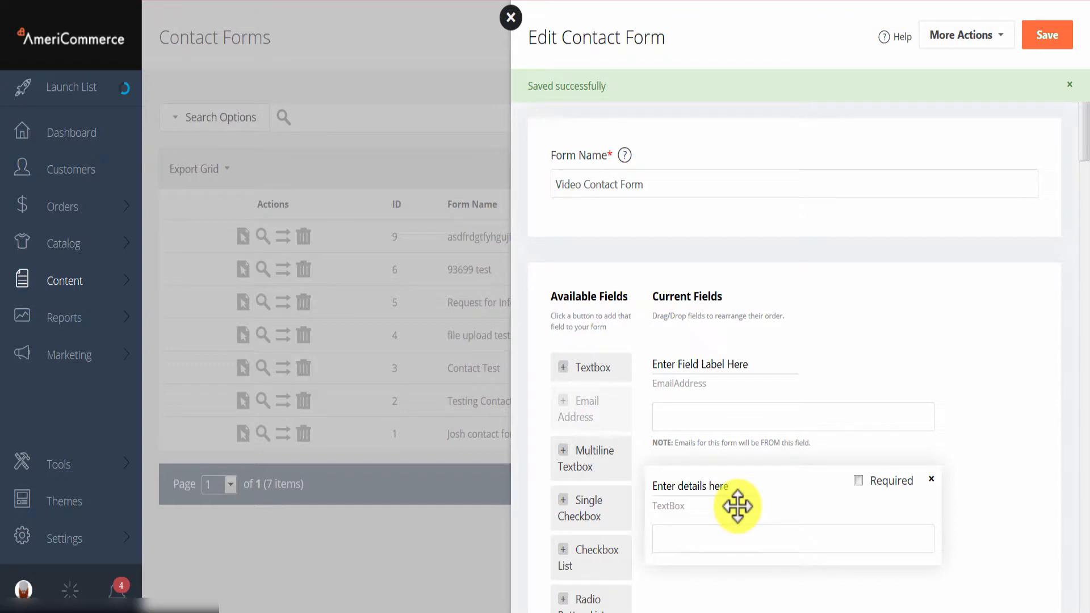
drag(737, 493, 750, 377)
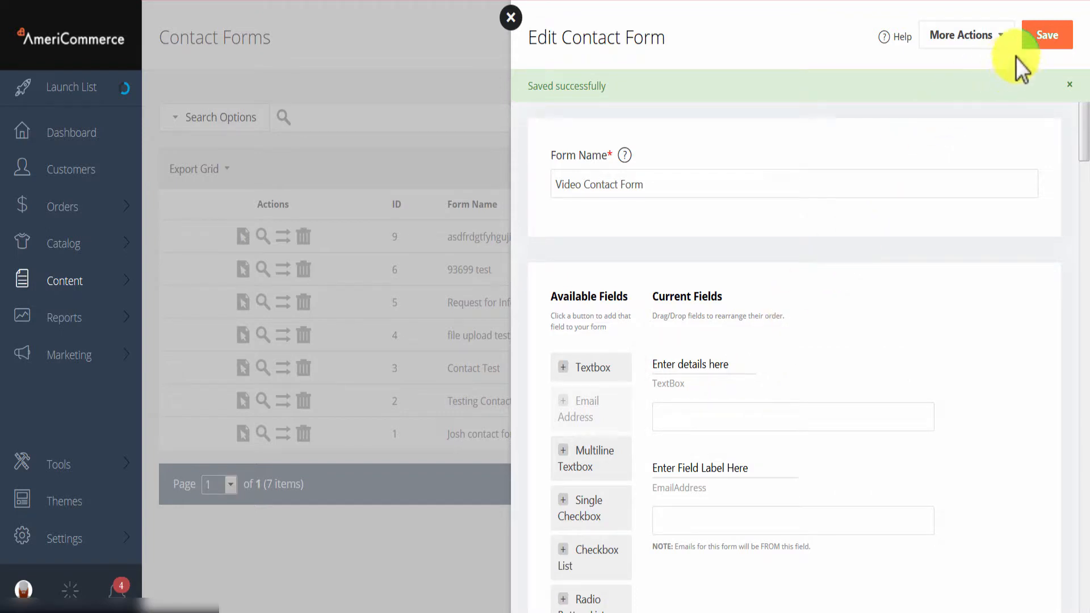
click(1047, 41)
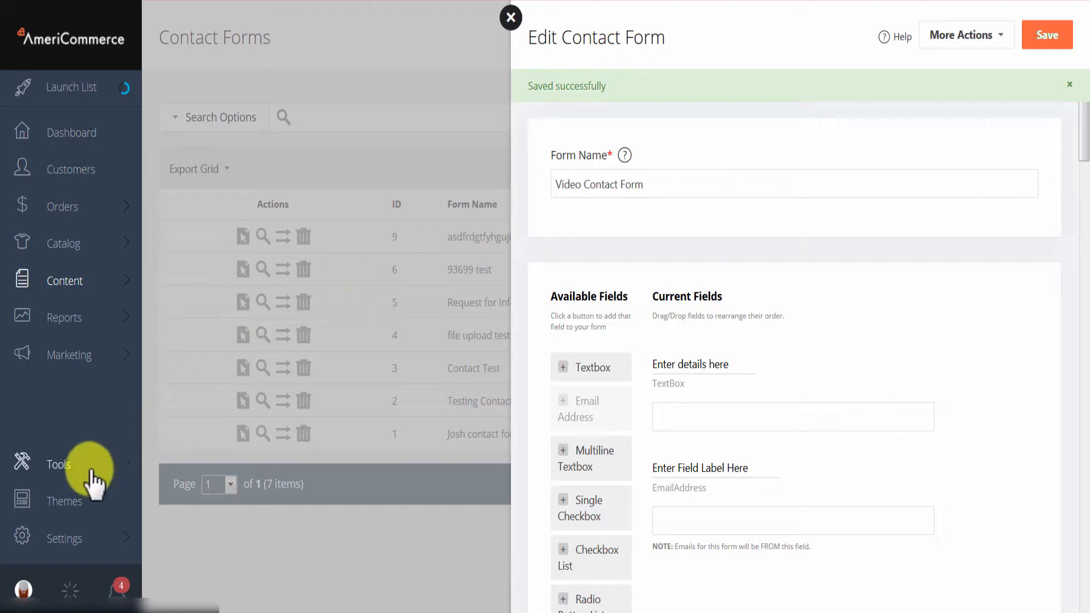
- Open the Base1 theme for editing and go to the widgets of its base content page
click(69, 510)
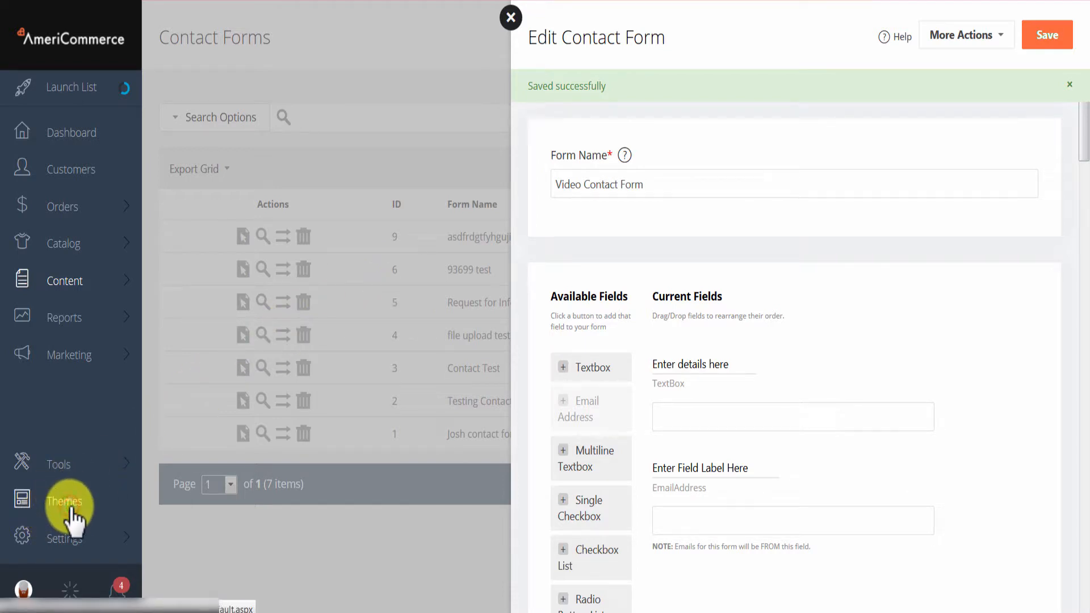
scroll(255, 438, down, 3)
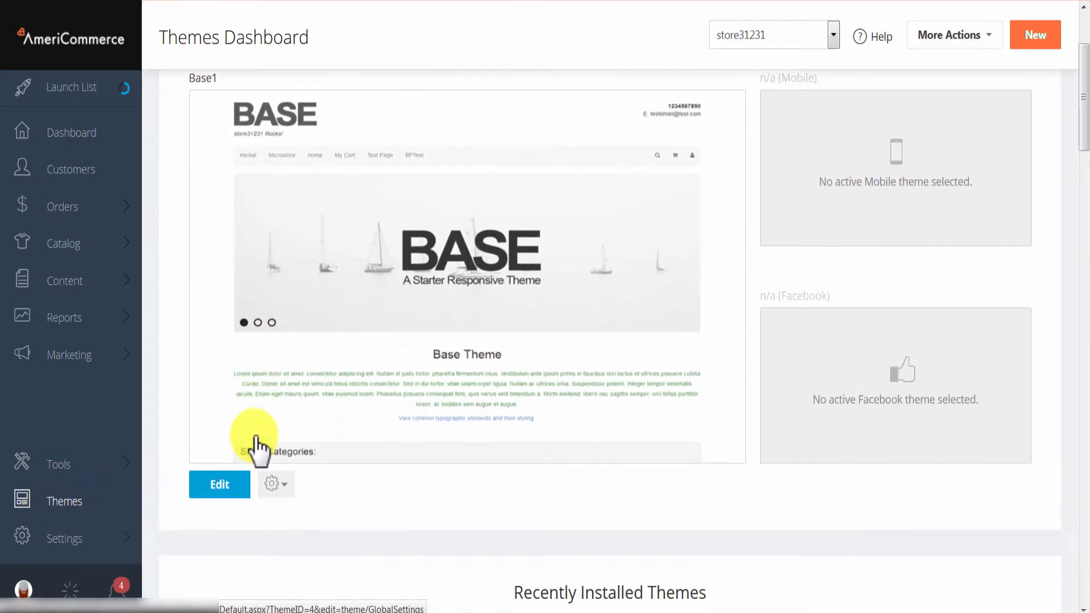
click(218, 483)
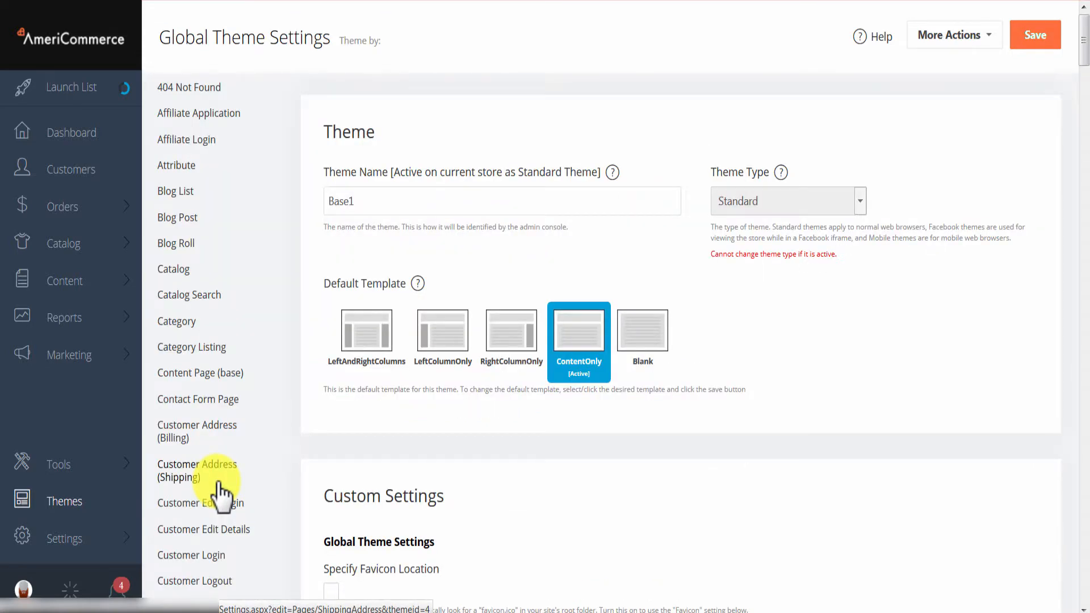
scroll(199, 518, down, 12)
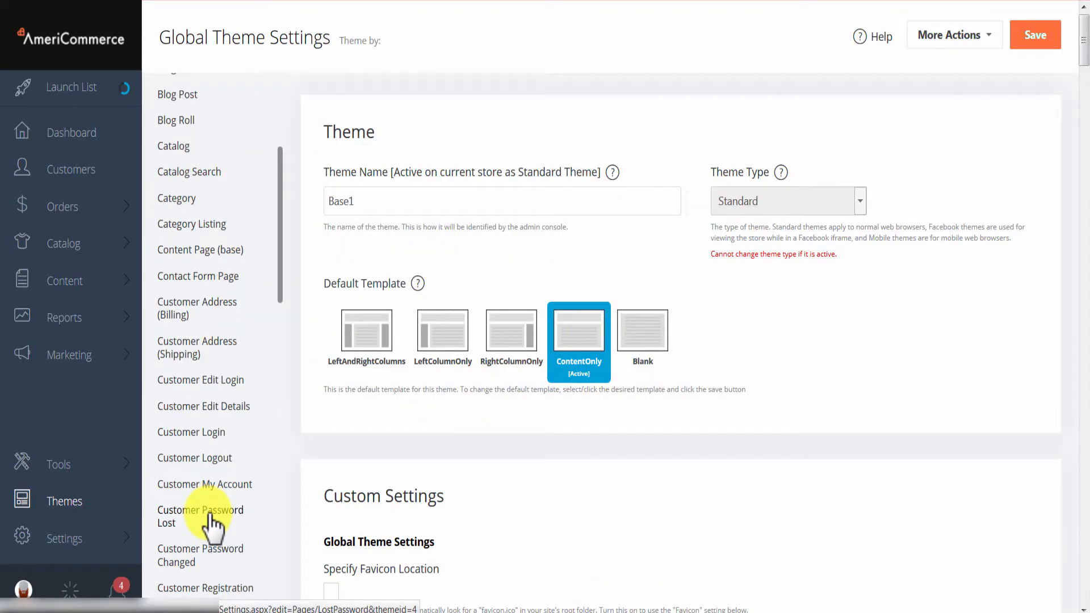
click(208, 255)
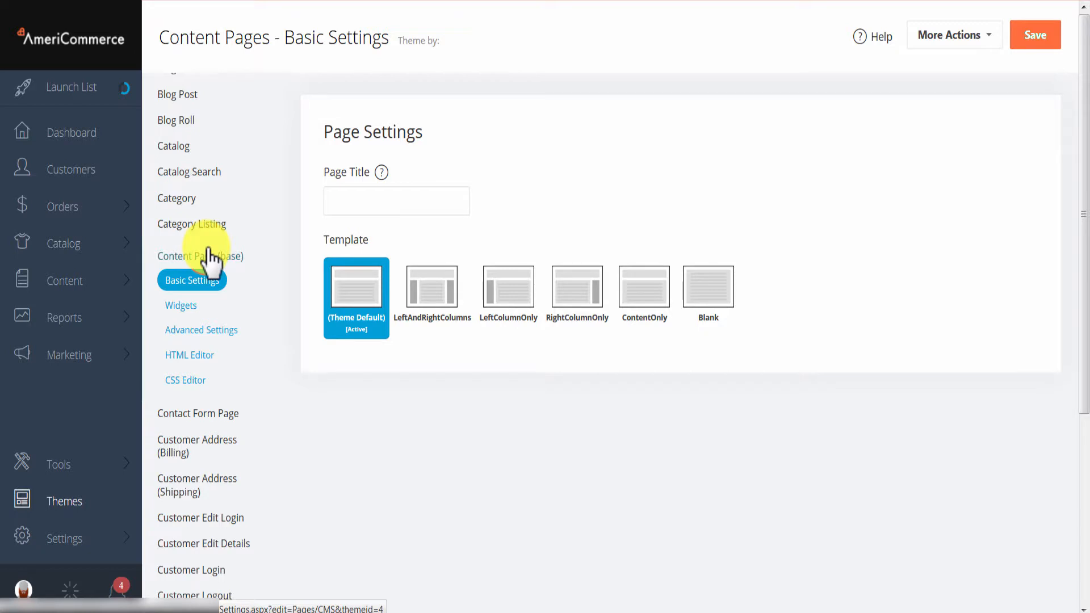
click(193, 306)
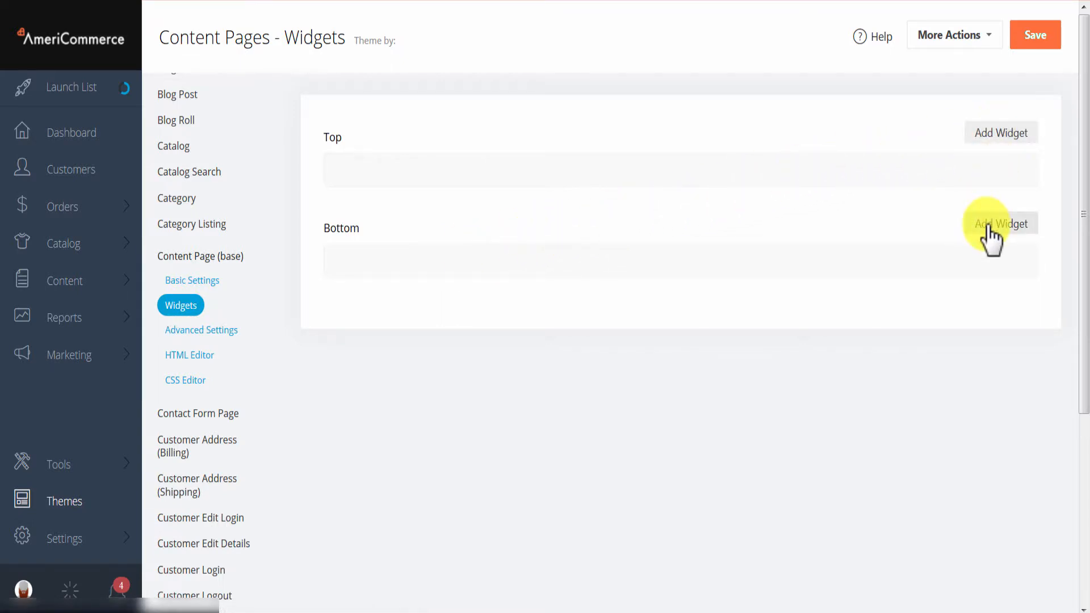
- Add a Contact Form widget to the Top section of the content page
click(997, 135)
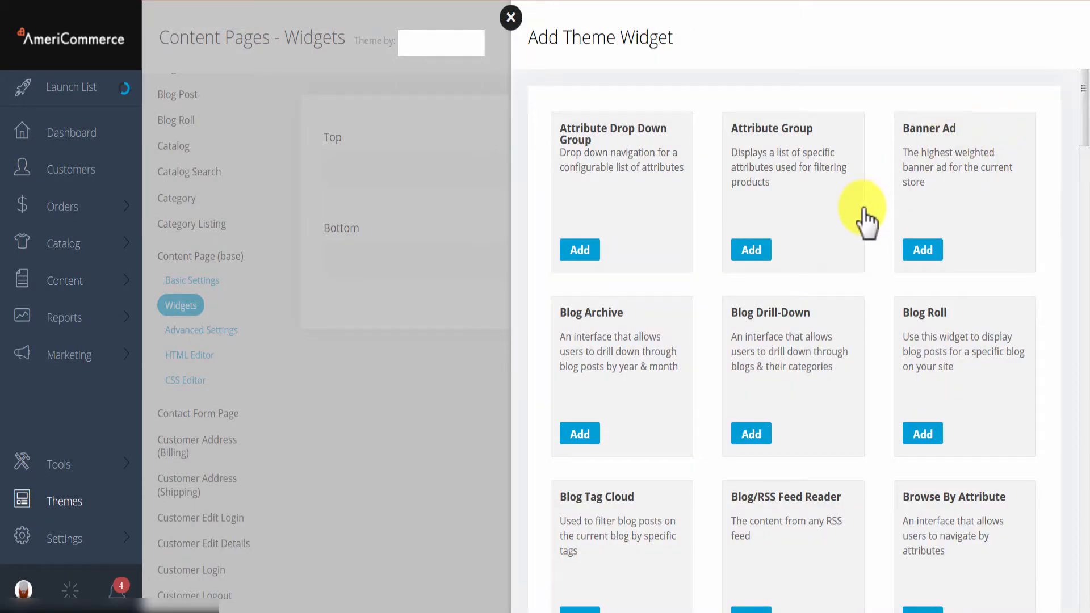
scroll(863, 221, down, 10)
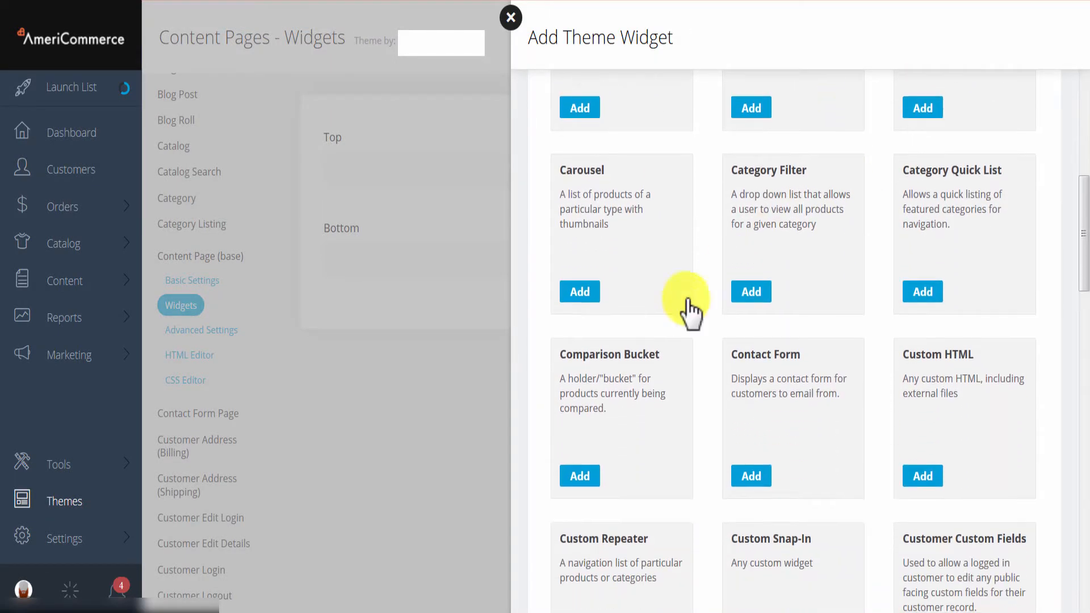
click(751, 475)
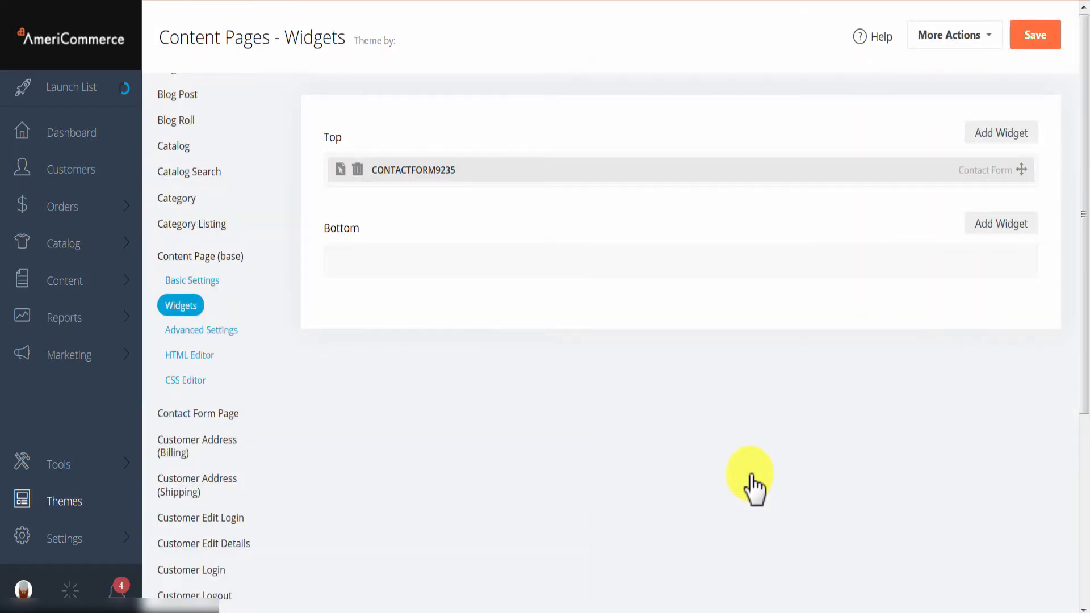
- Set the new widget to use the Video Contact Form
click(340, 169)
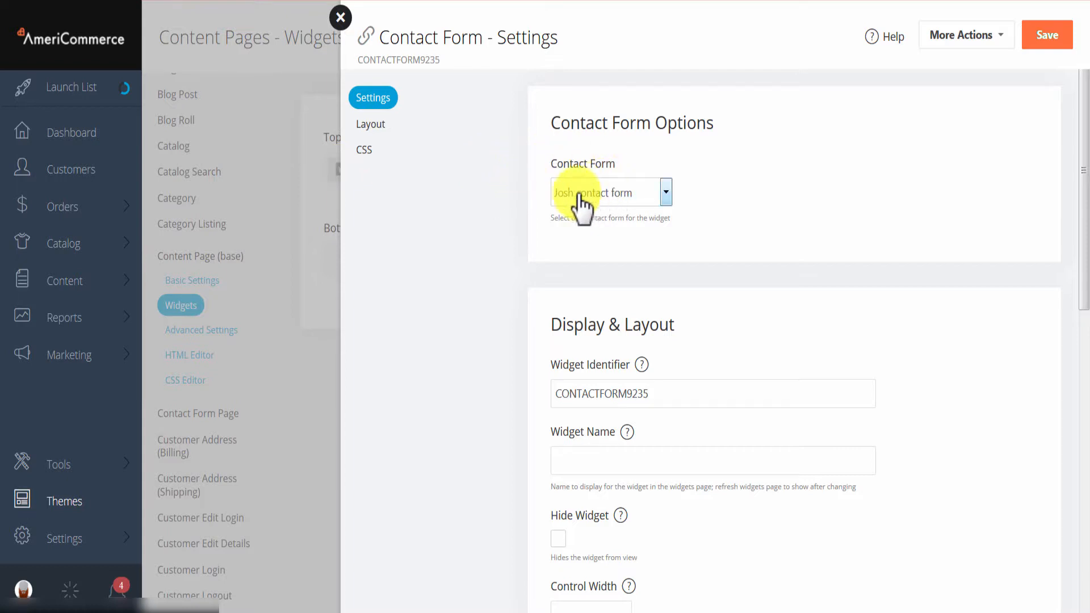
click(657, 198)
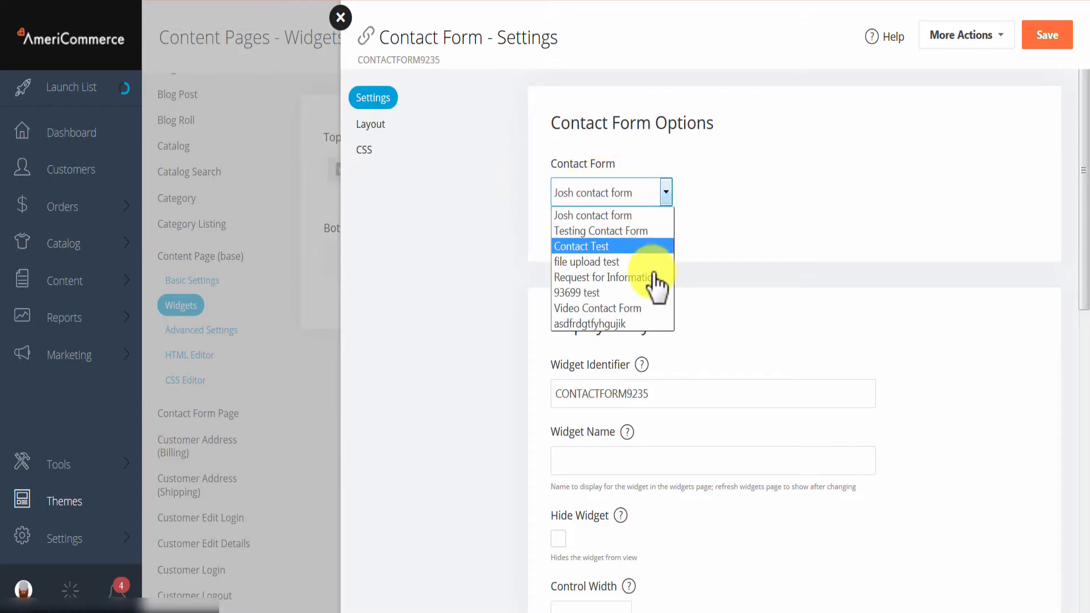
click(602, 310)
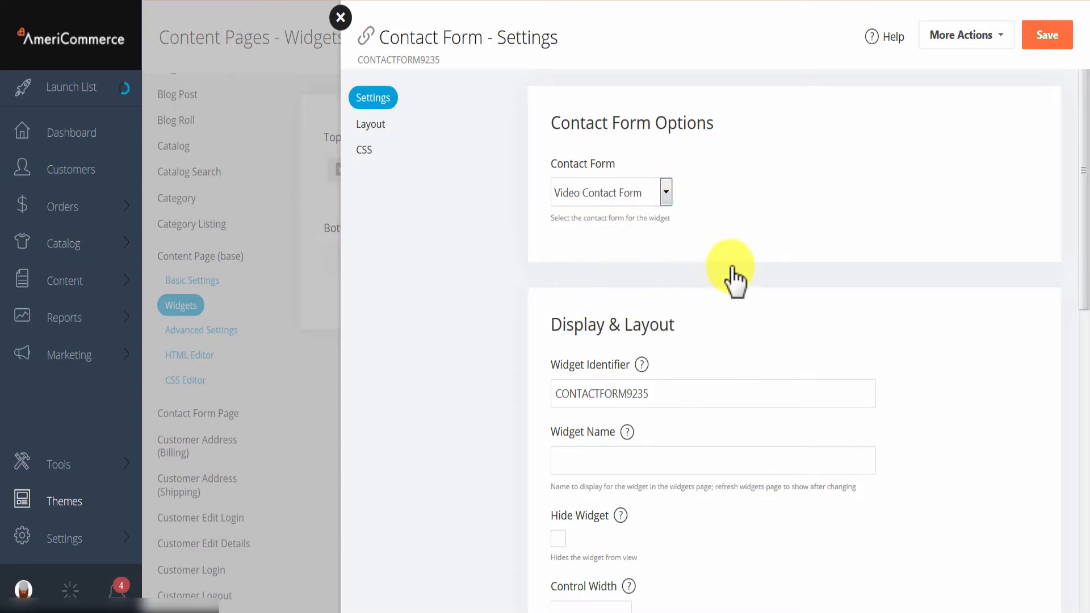
- Copy the contact form widget's merge code $$CONTACTFORM9235$$, enable the merge code option and save the widget
scroll(732, 278, down, 10)
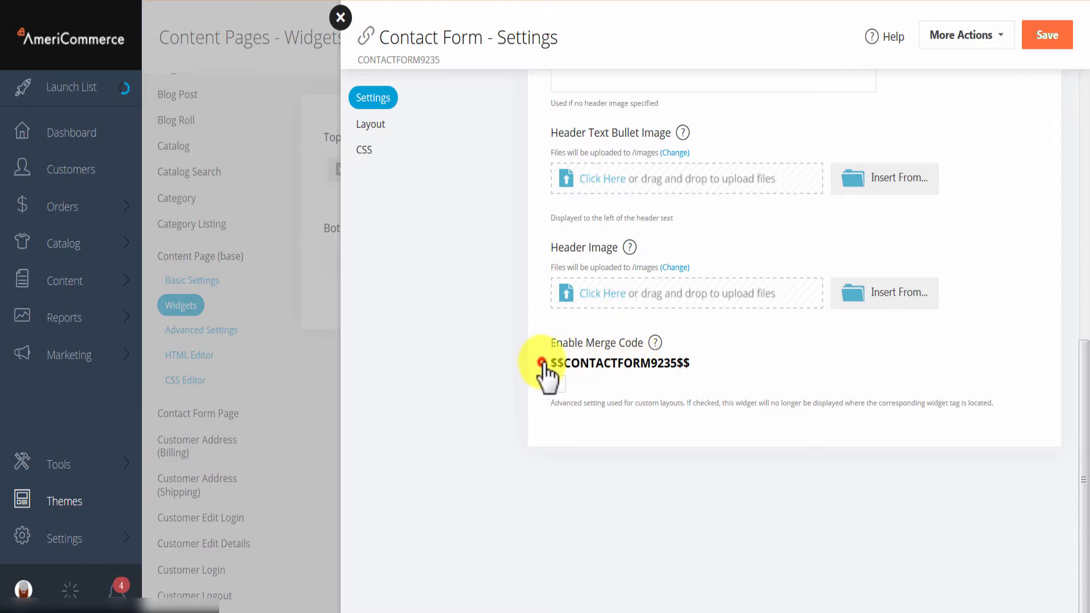
drag(545, 365, 700, 384)
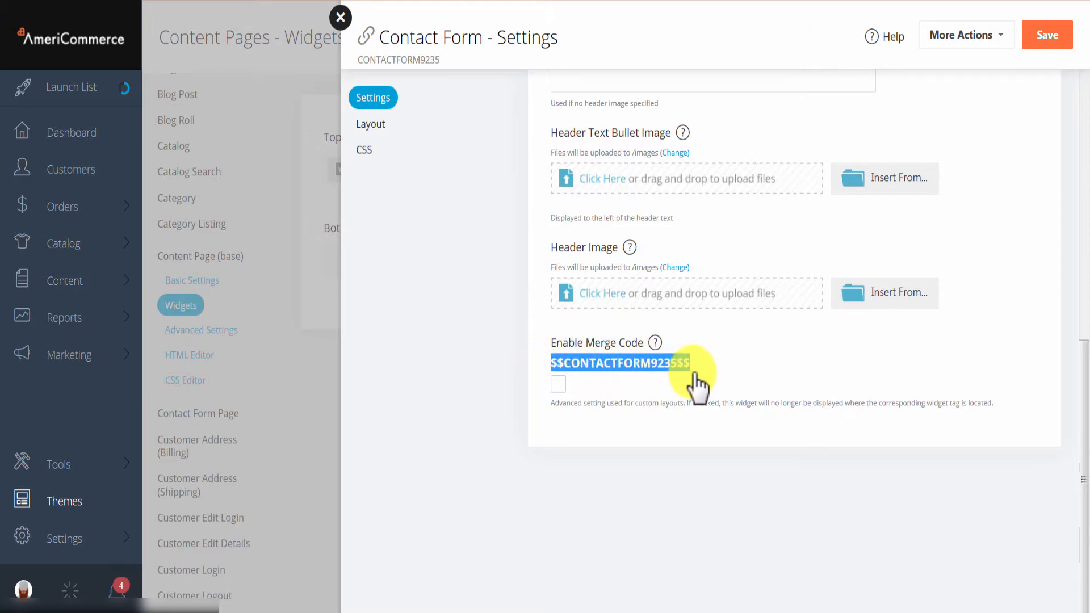
right_click(612, 365)
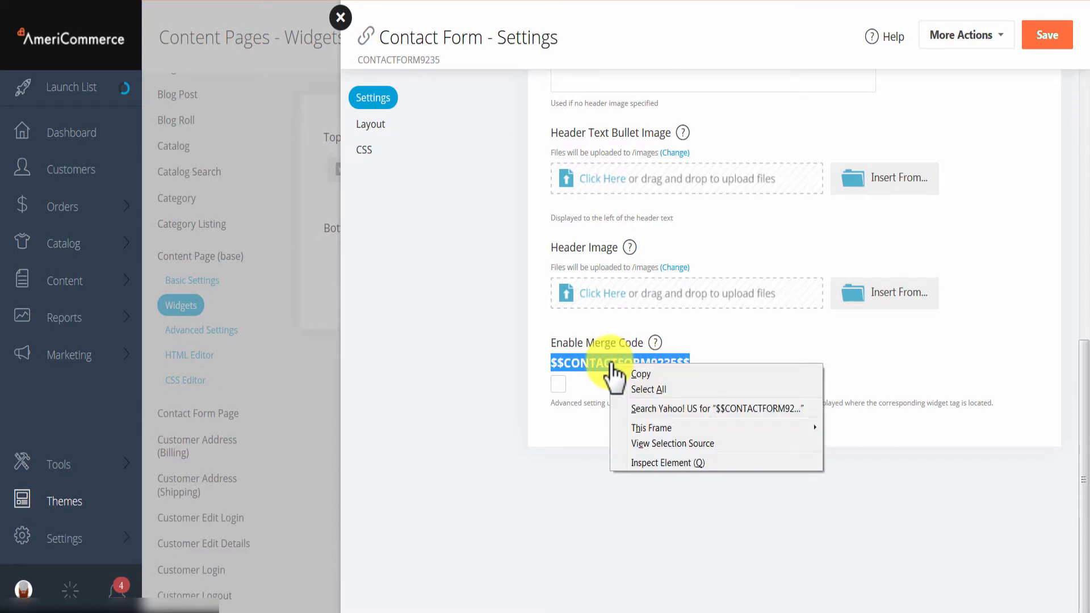
click(627, 374)
click(628, 386)
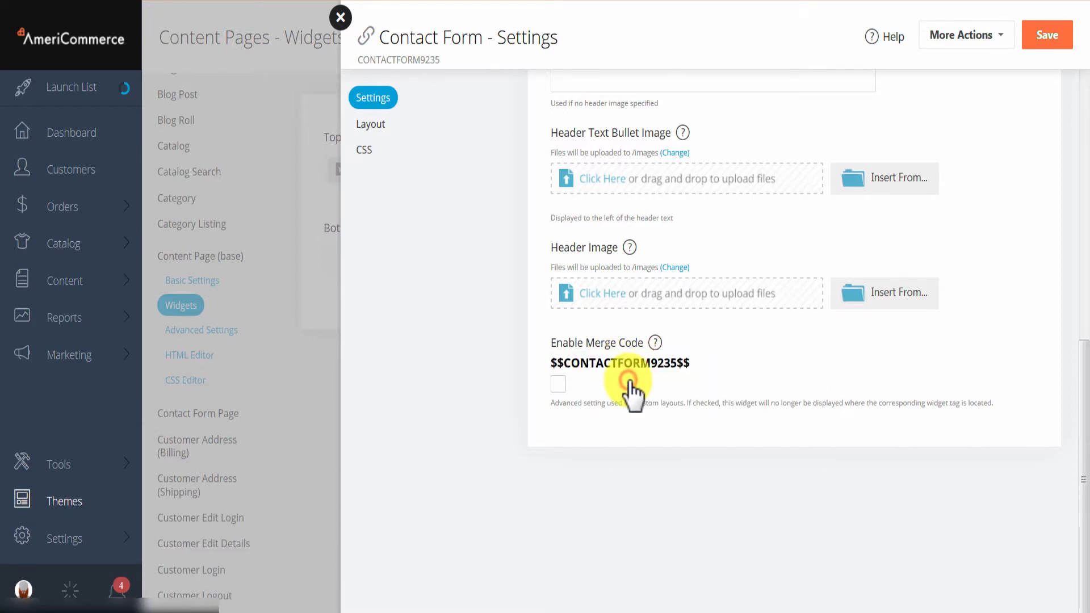
click(556, 385)
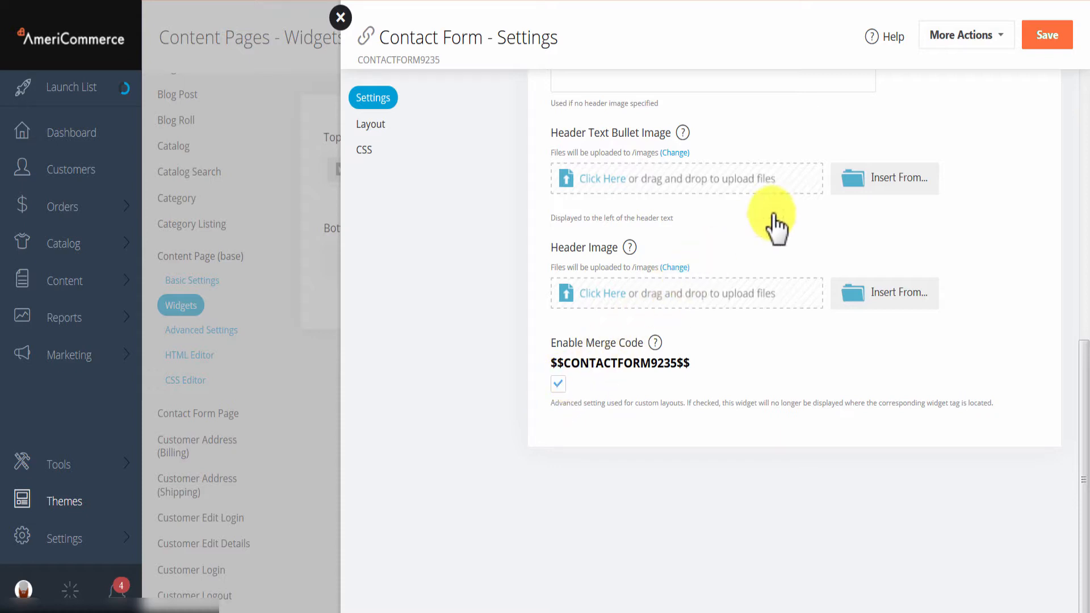
click(1050, 36)
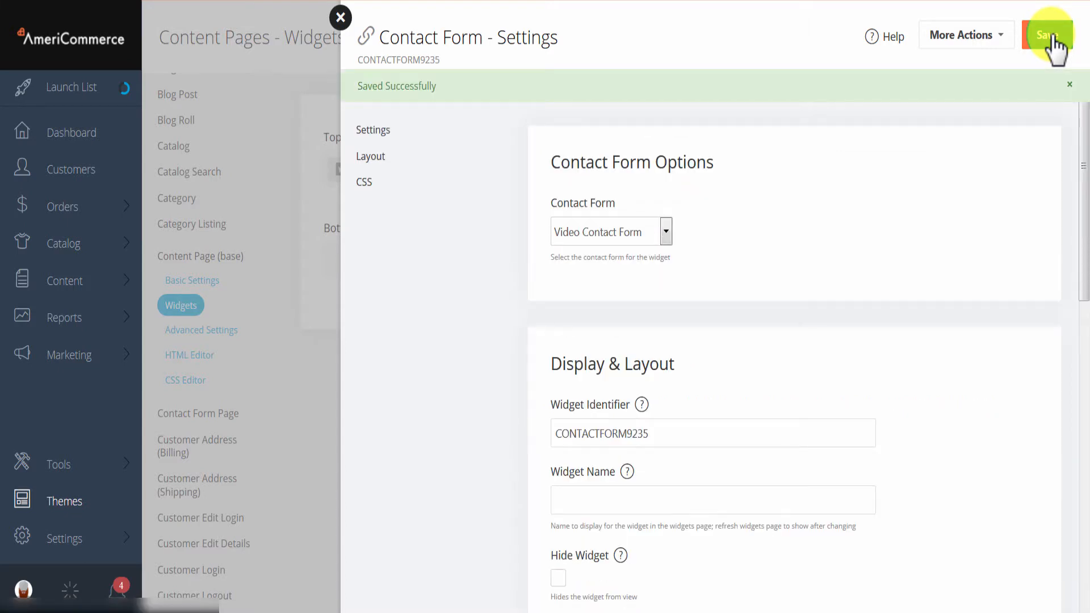
- Create a new content page in the store's Pages and title it "Contact"
click(46, 284)
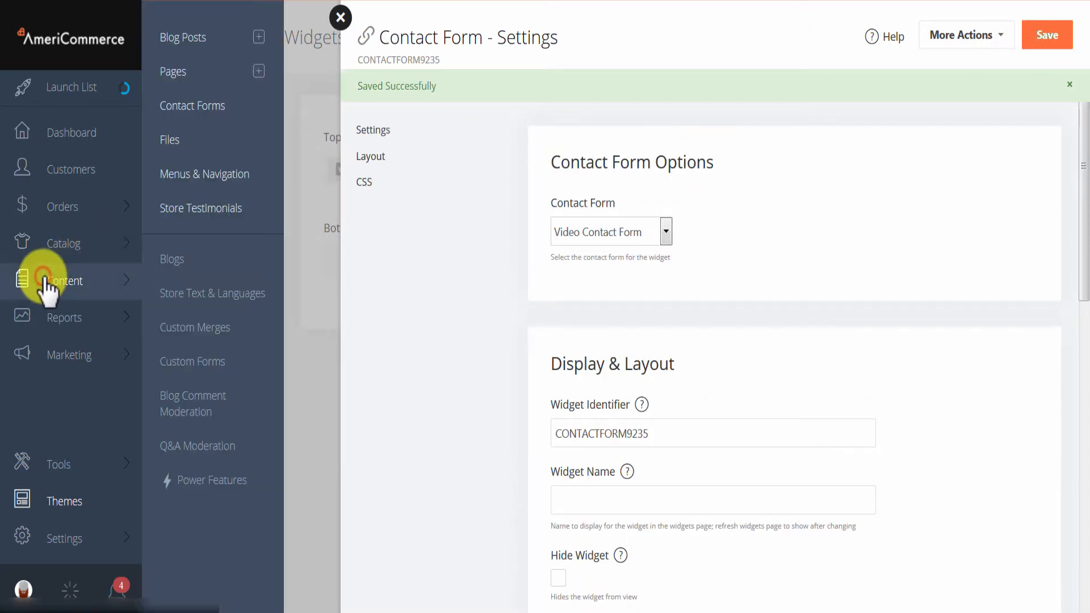
click(168, 78)
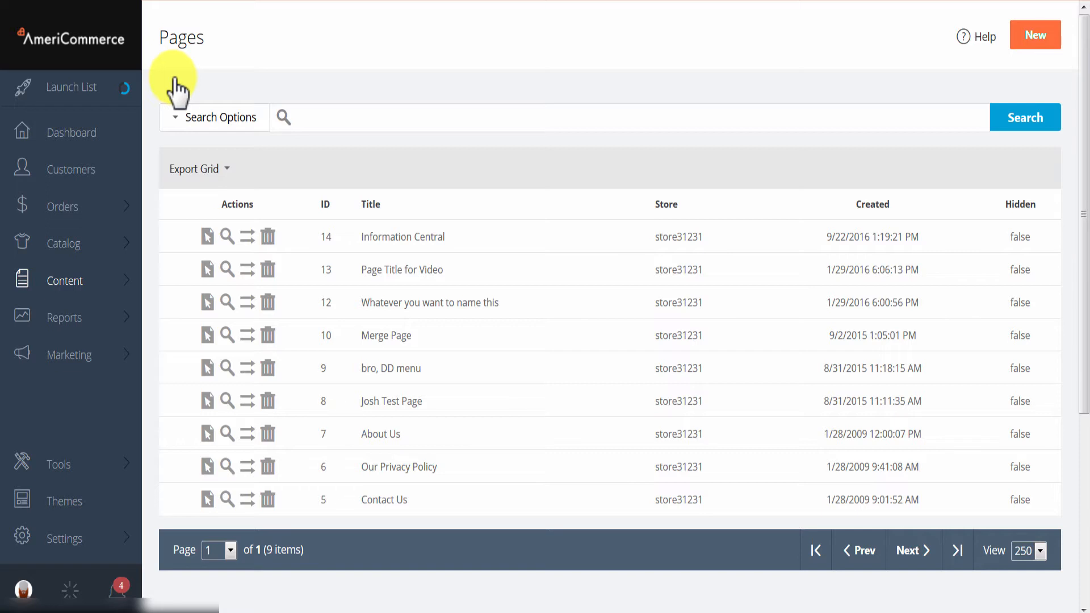
click(1039, 43)
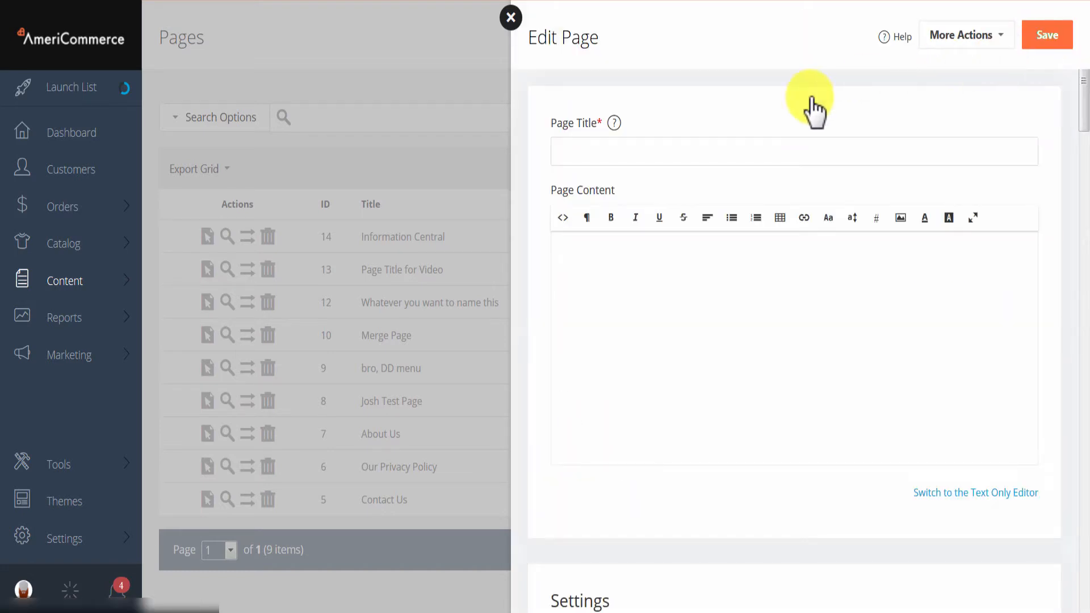
click(634, 152)
text(Cont)
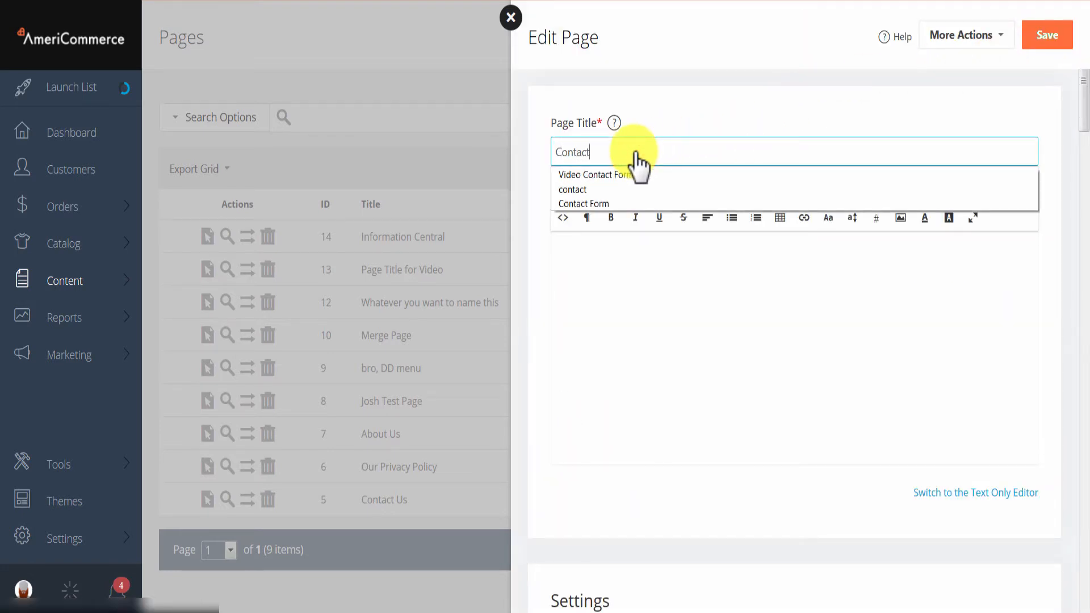
text(act)
click(649, 124)
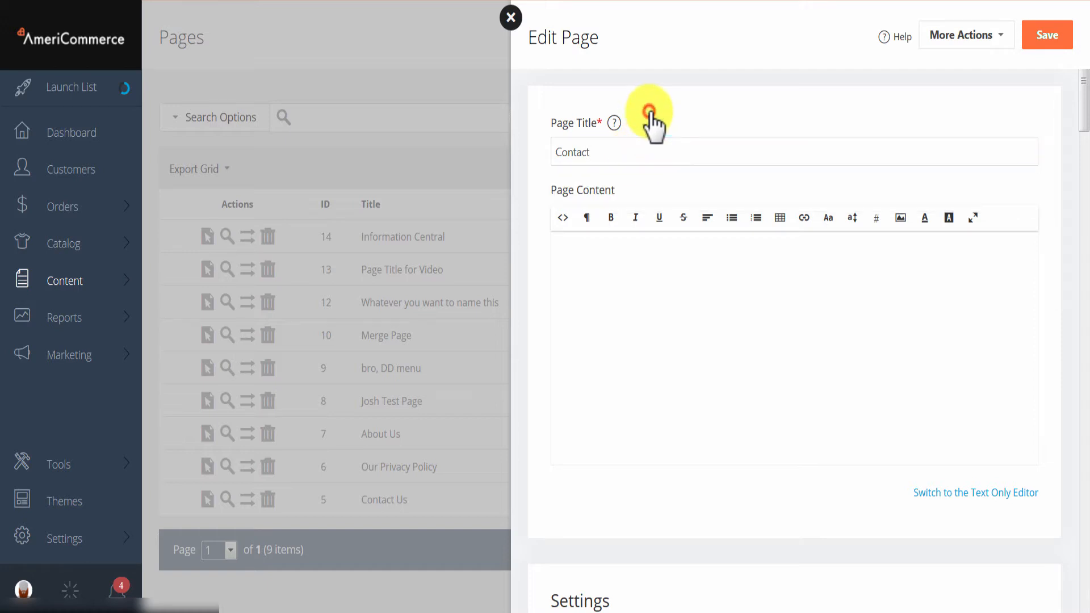
- Paste the merge code $$CONTACTFORM9235$$ into the page content, save the page and close its editor
right_click(592, 259)
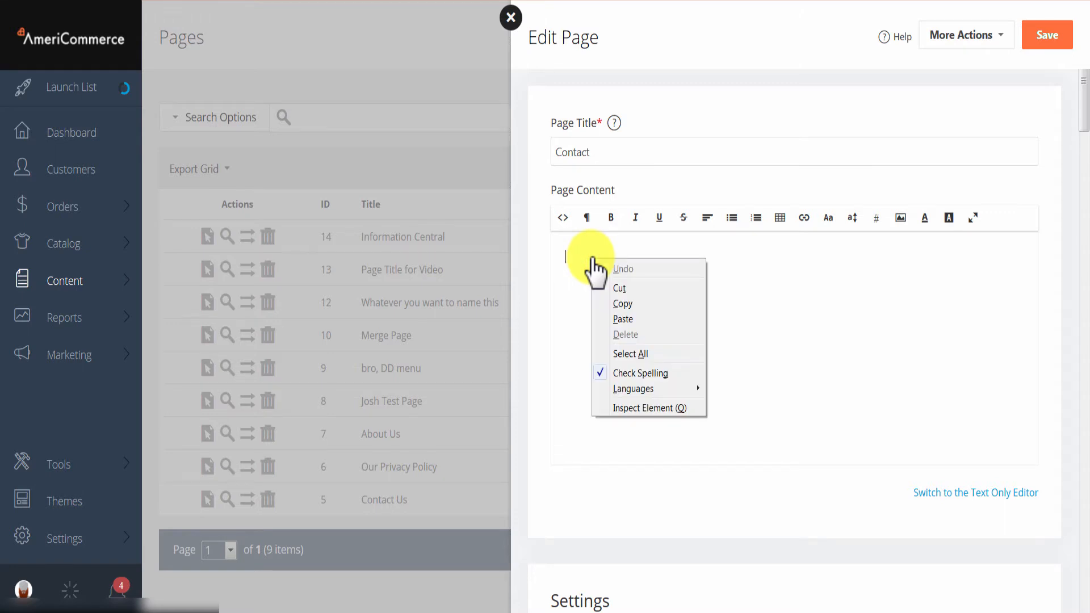
click(620, 319)
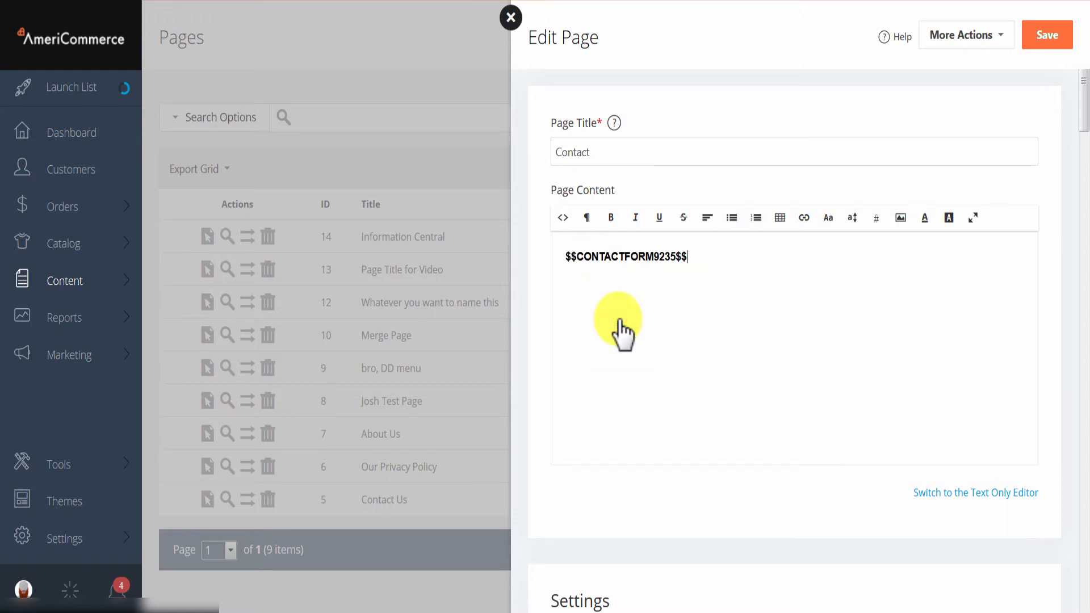
click(1044, 37)
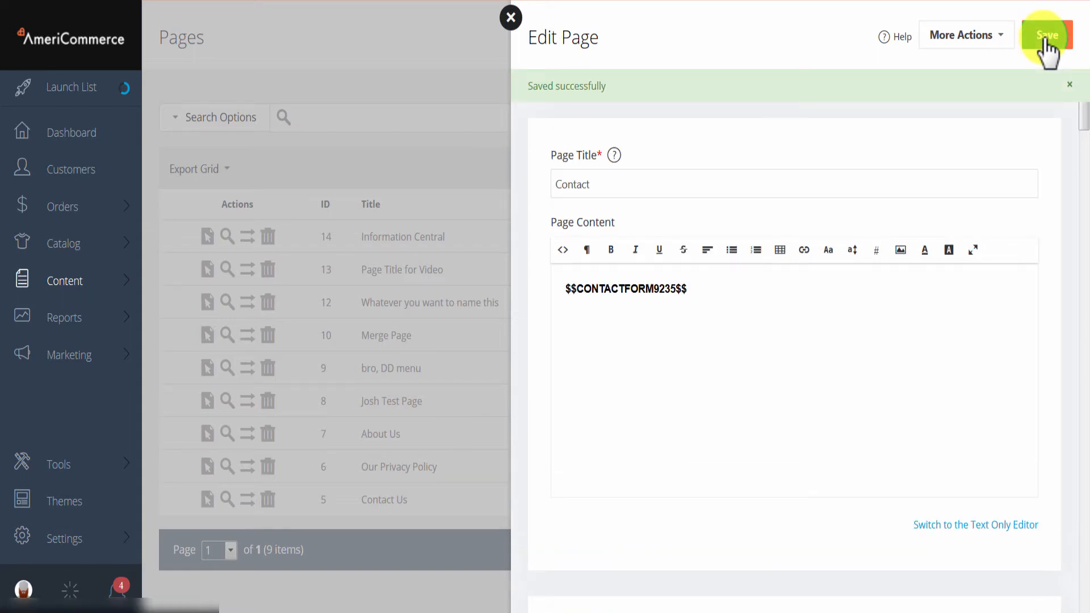
click(508, 20)
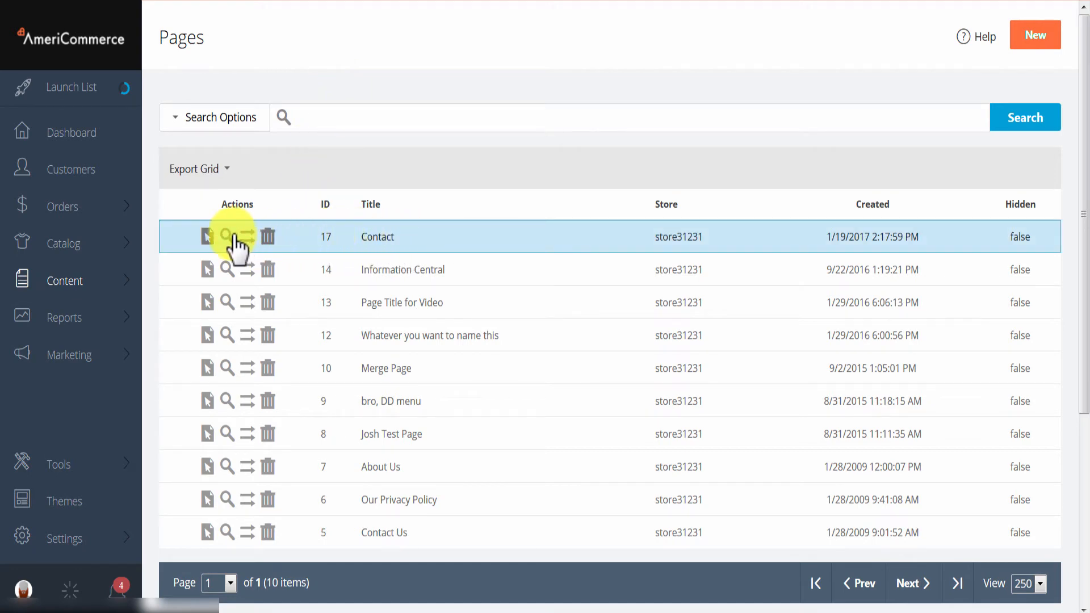
- View the Contact page on the storefront to check the contact form, and return to the admin's page list
click(228, 237)
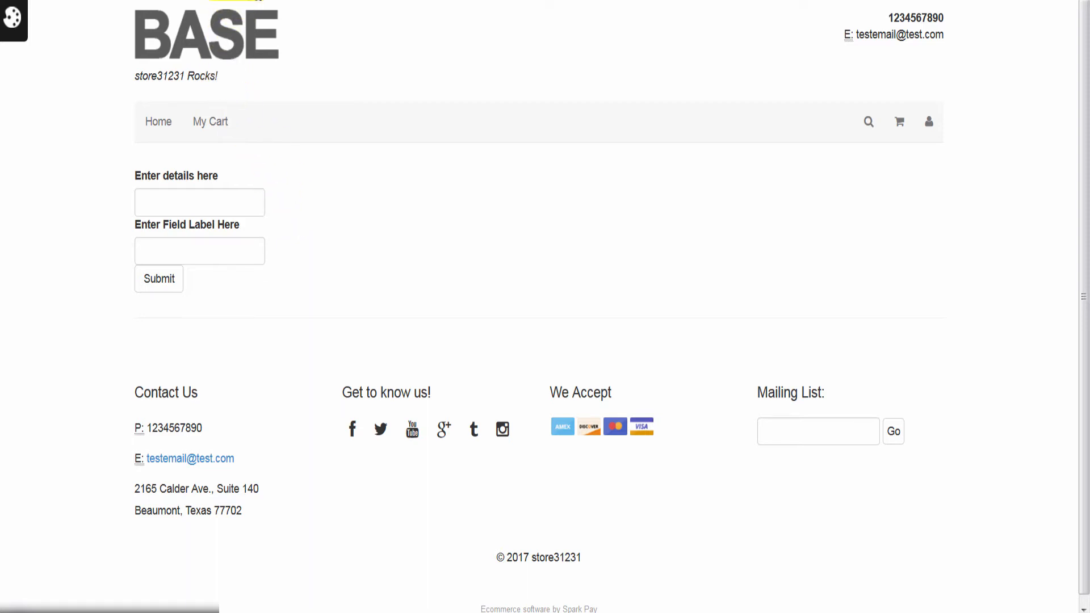
right_click(254, 0)
click(294, 13)
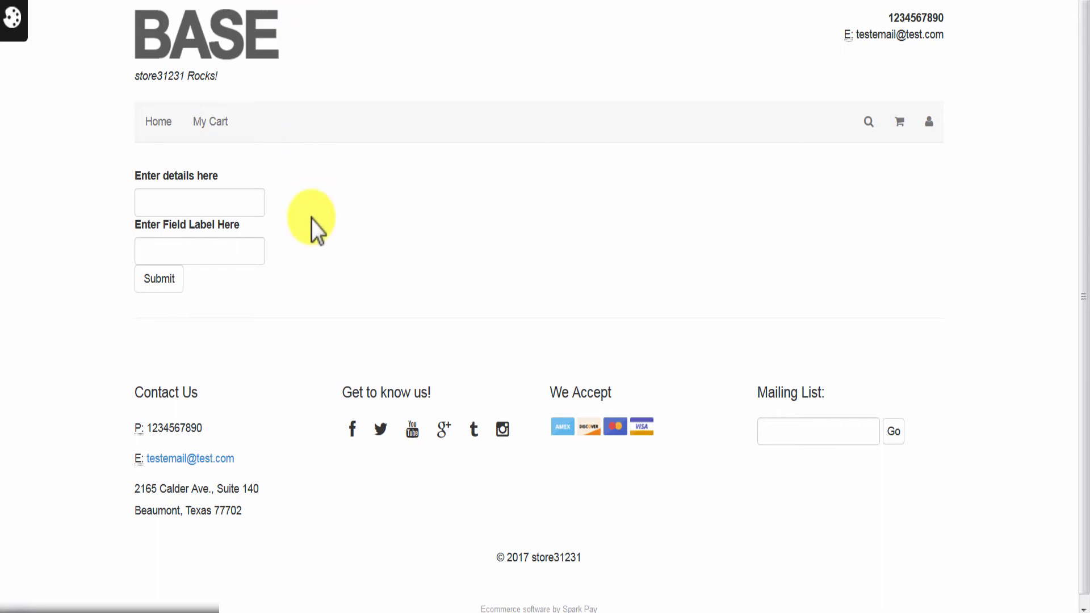
click(134, 0)
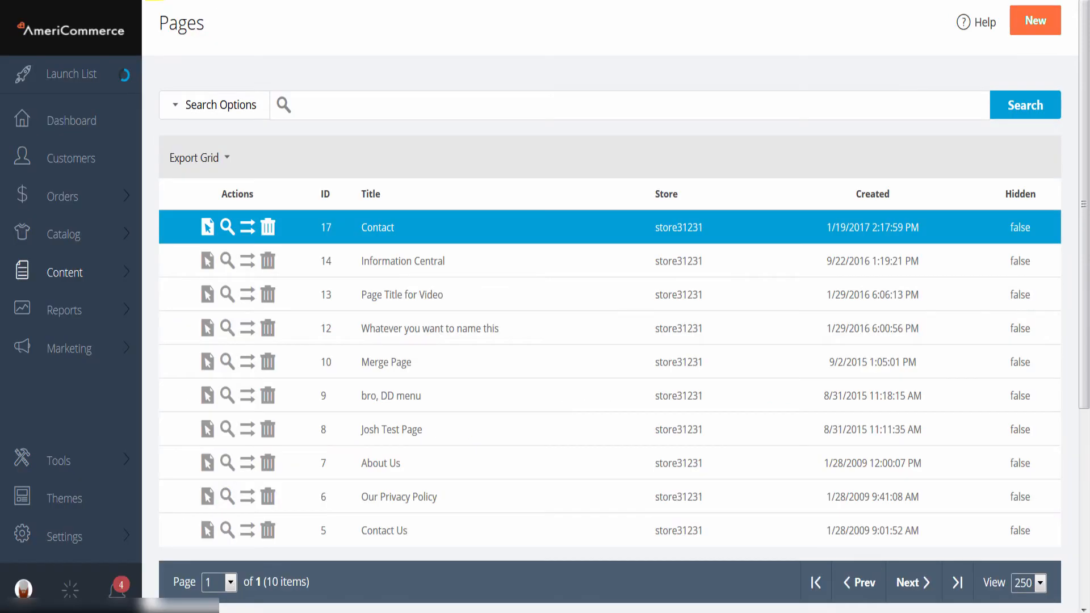
- Open the store's Main Menu for editing in Menus & Navigation and start a new link in it
click(55, 275)
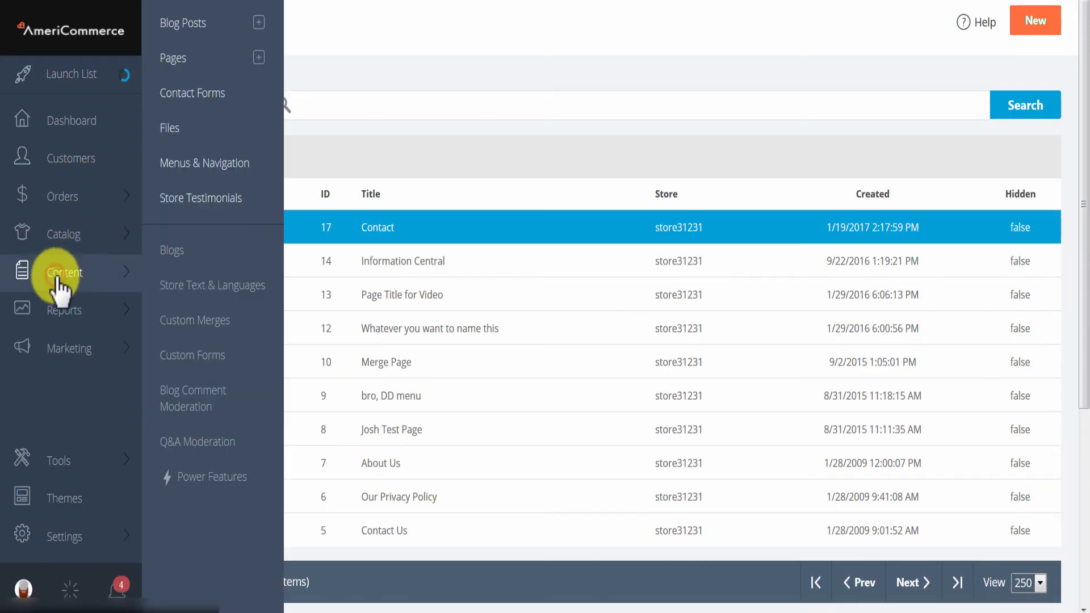
click(225, 170)
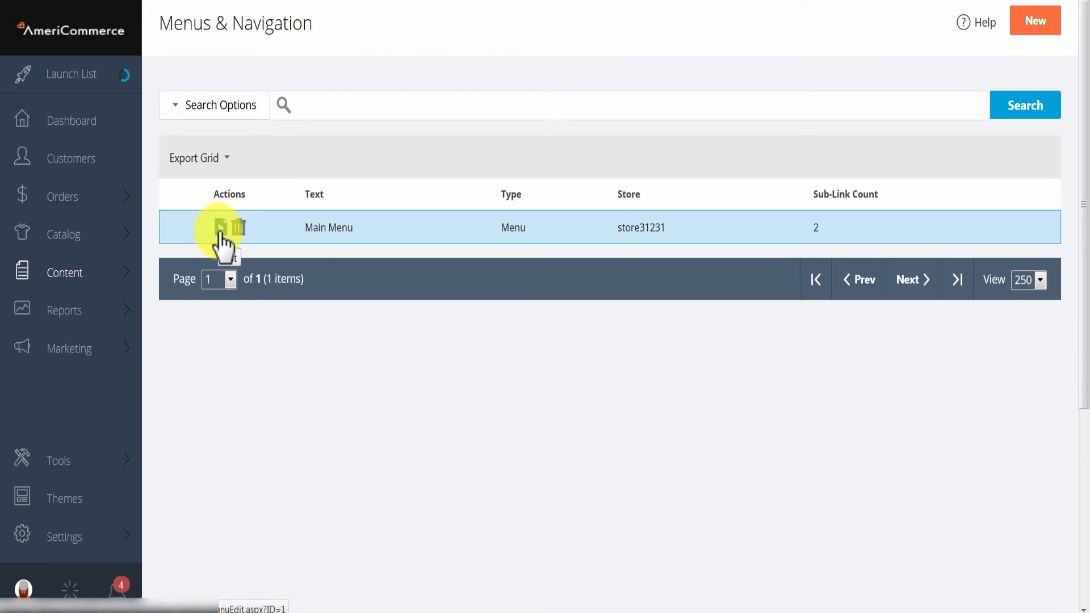
click(220, 228)
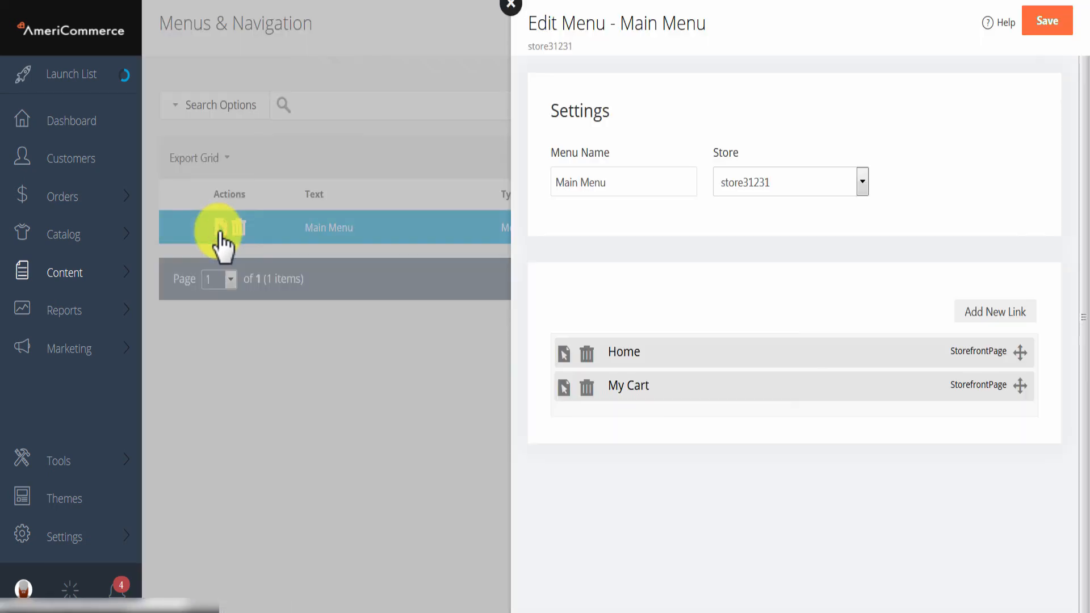
click(997, 316)
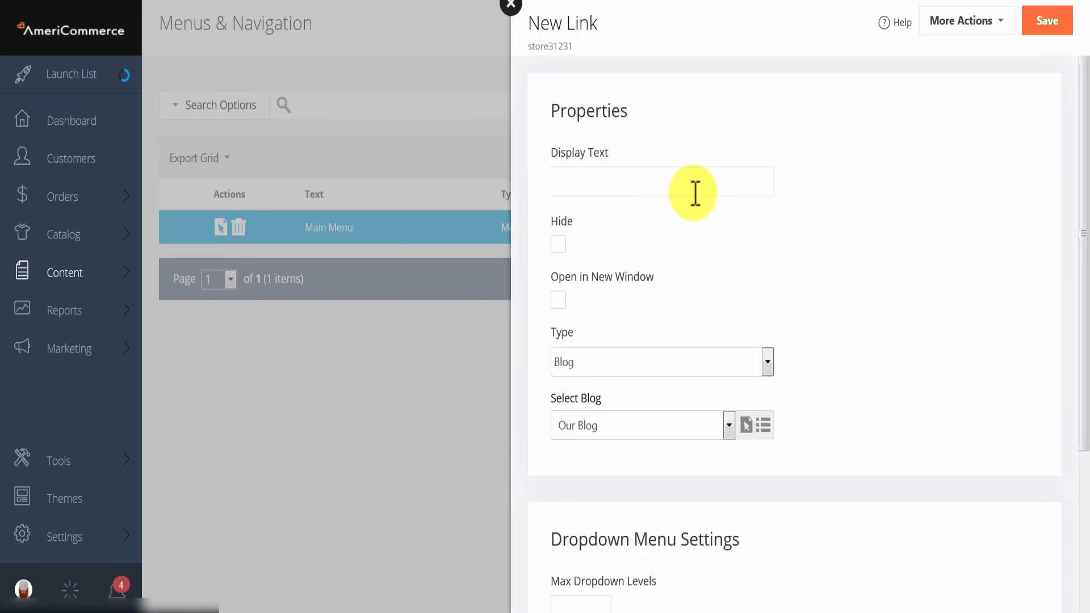
- Set the link's display text to "Contact Form", its type to Content Page and its page to Contact, and save it
click(614, 181)
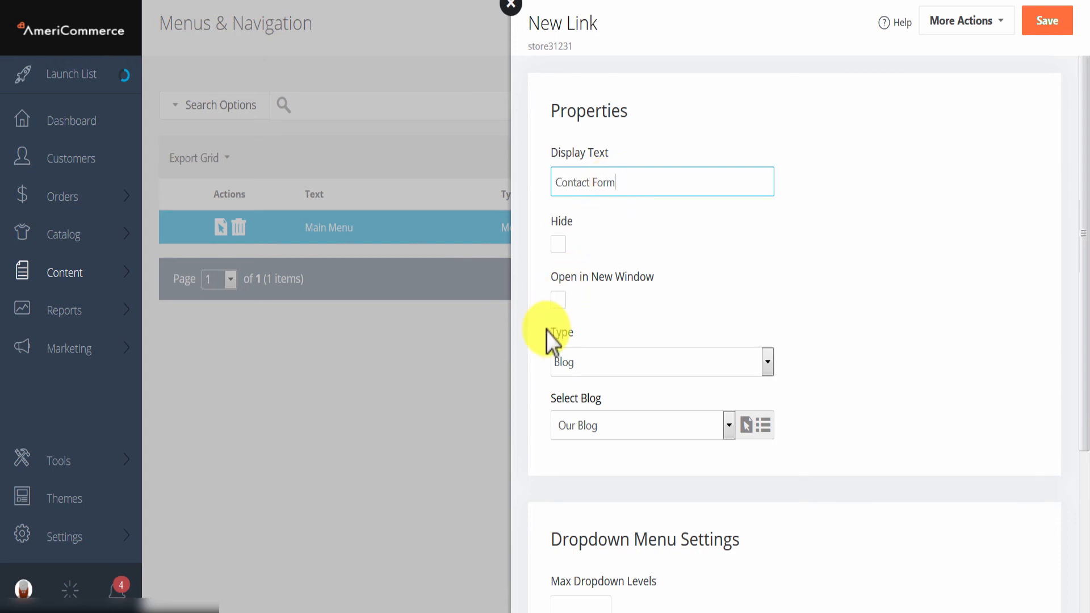
click(590, 361)
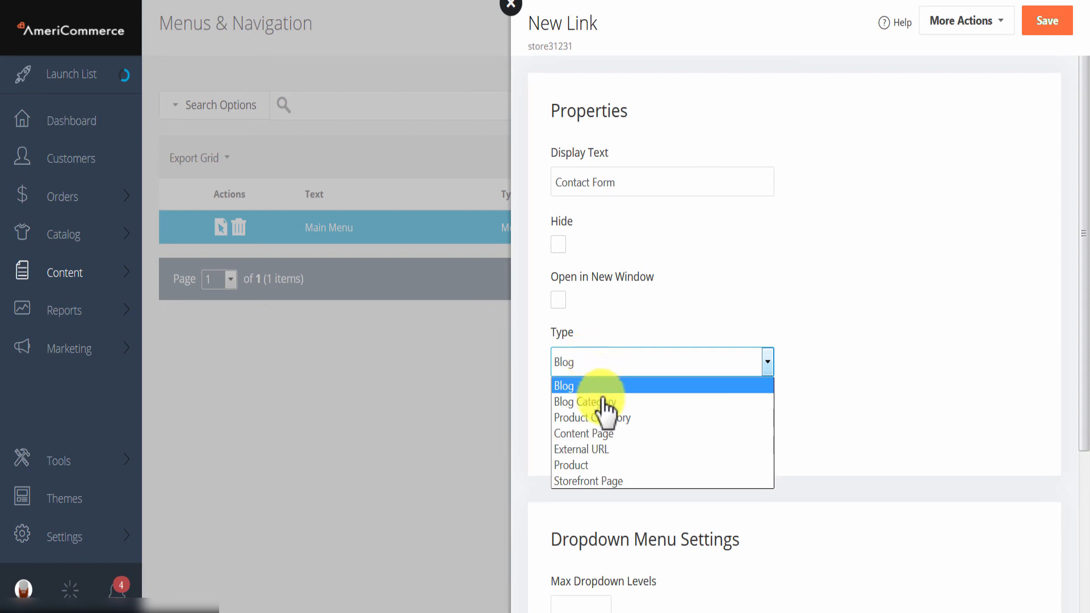
click(575, 433)
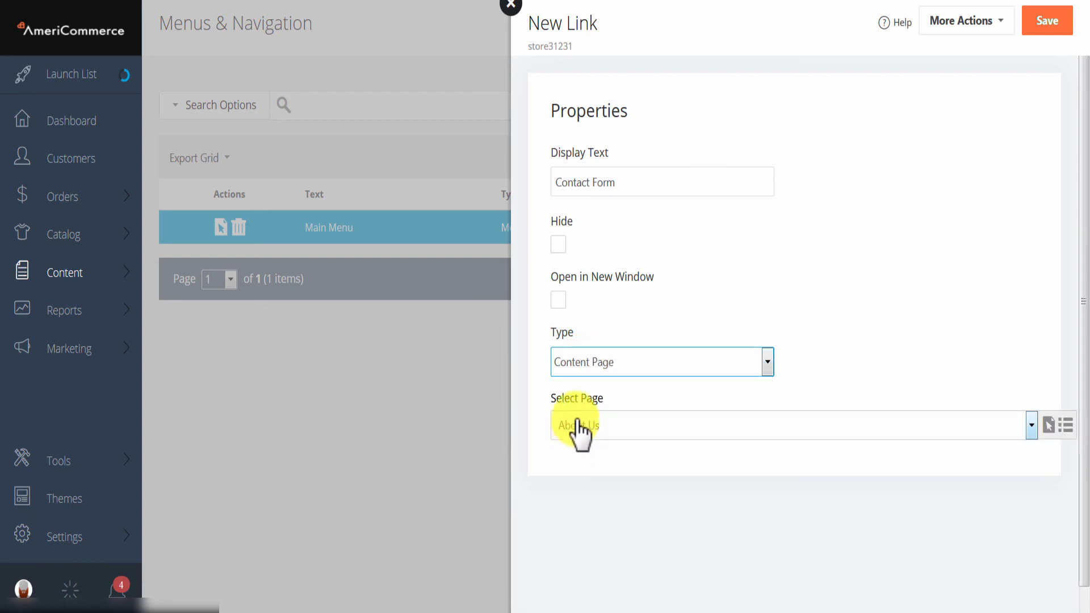
click(616, 436)
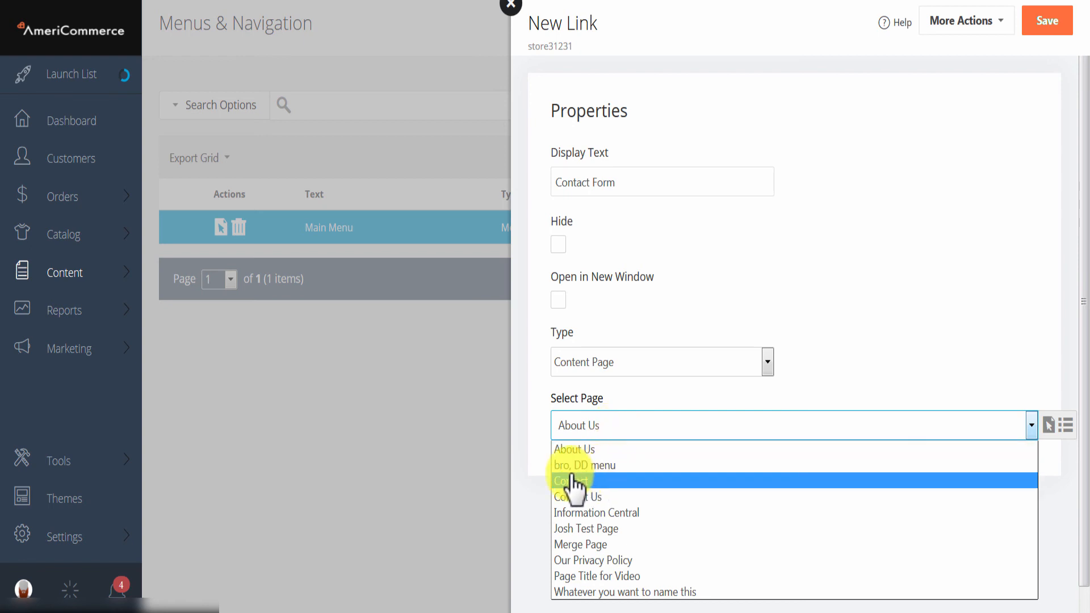
click(594, 482)
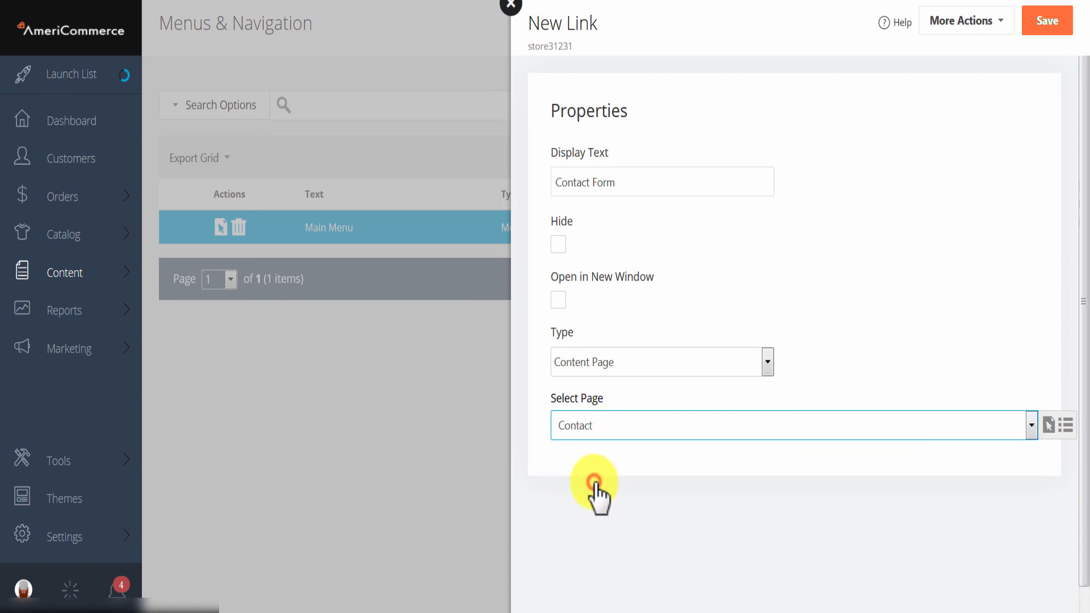
click(1050, 22)
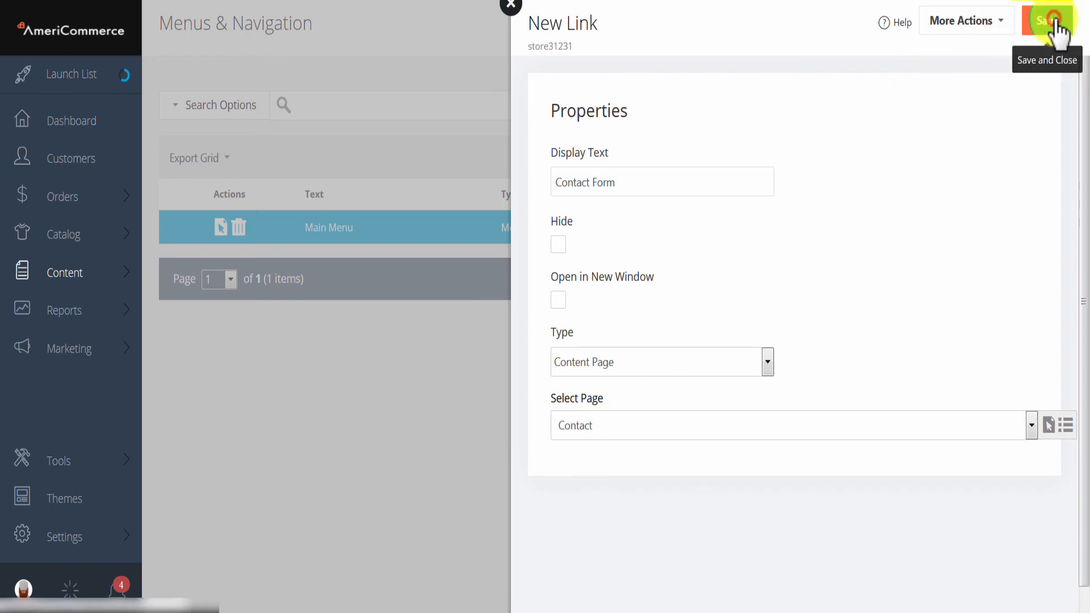
click(1054, 23)
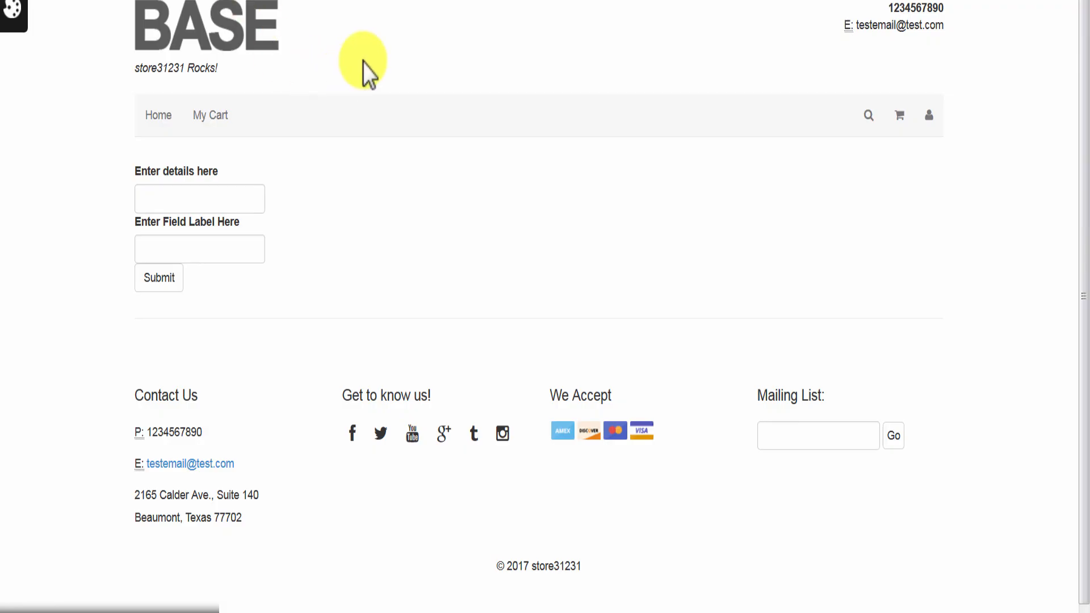
- Reload the storefront's Contact page to check the navigation for the new link
right_click(363, 62)
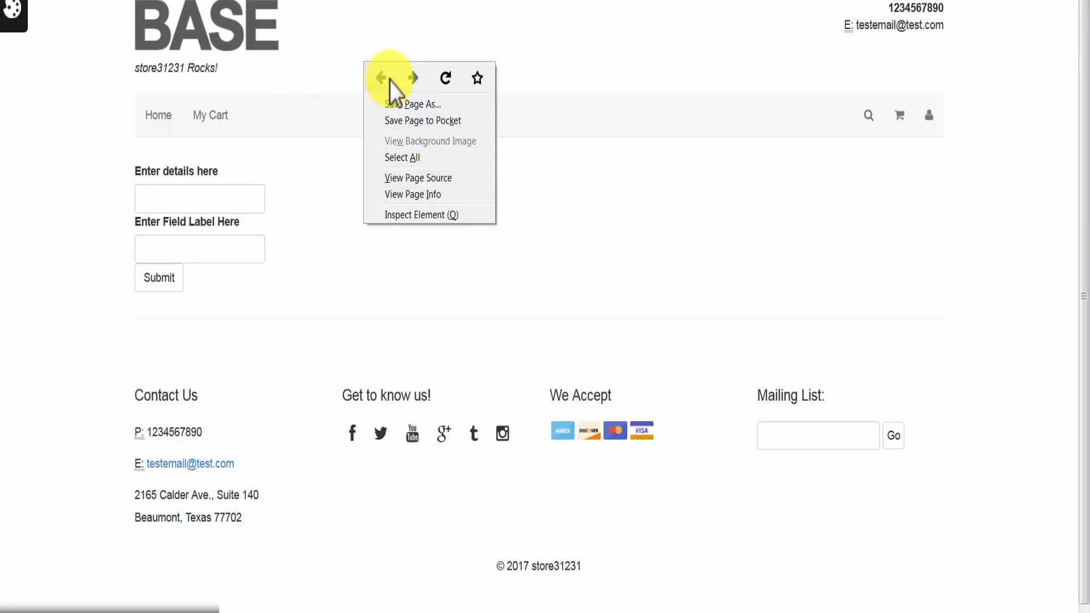
click(450, 83)
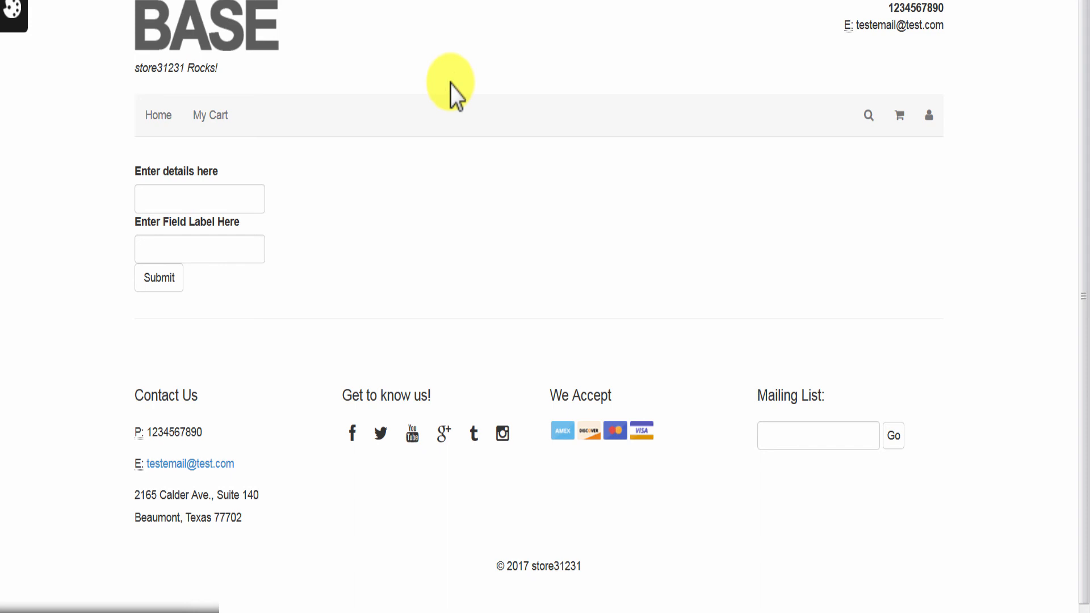